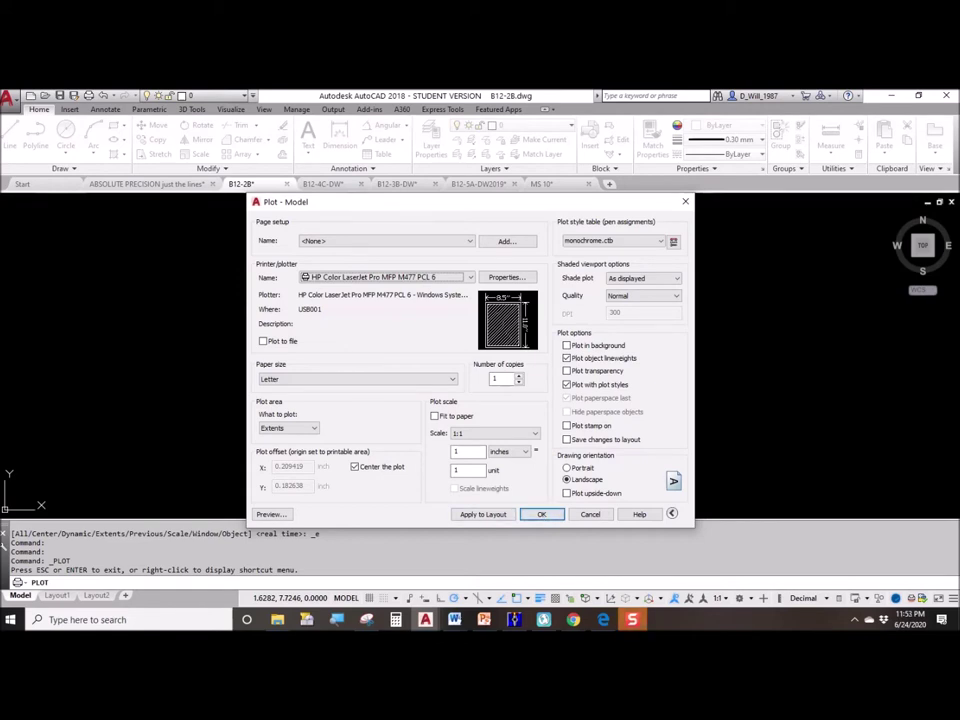
- Confirm the Plot - Model dialog for the BC drawing and show the printer/plotter list
key(Return)
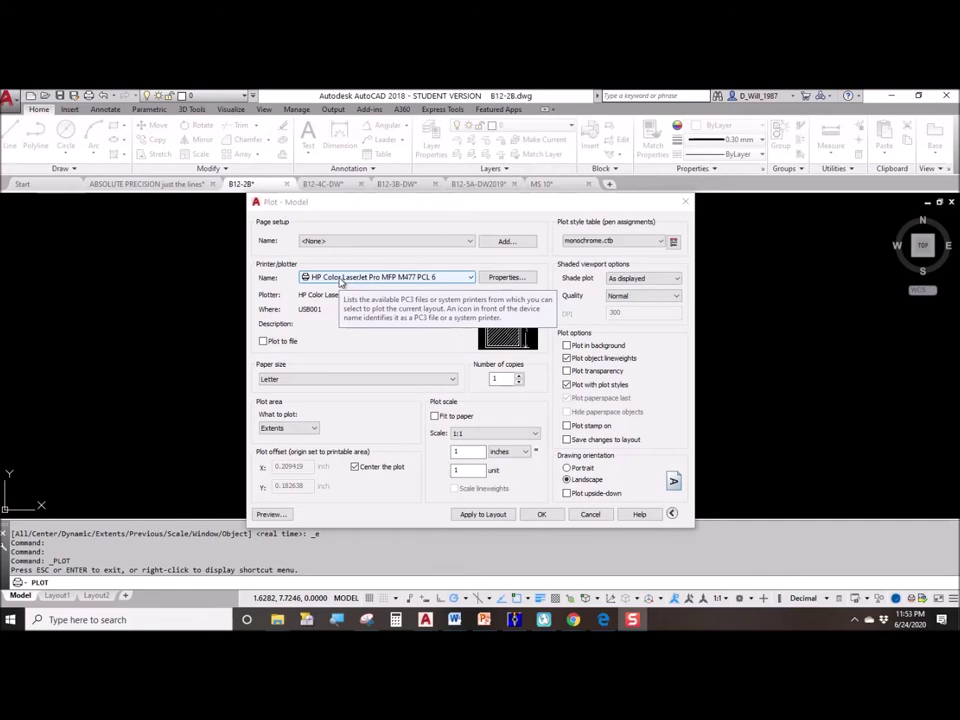
click(340, 280)
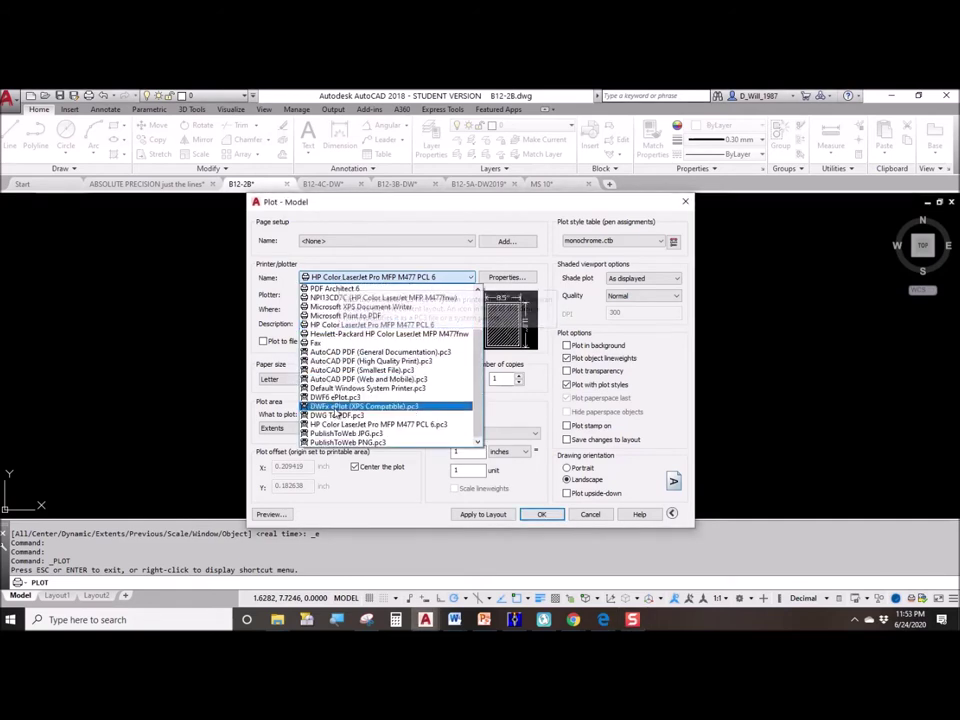
- Browse the printer/plotter list and set the plot device to None
scroll(345, 400, up, 2)
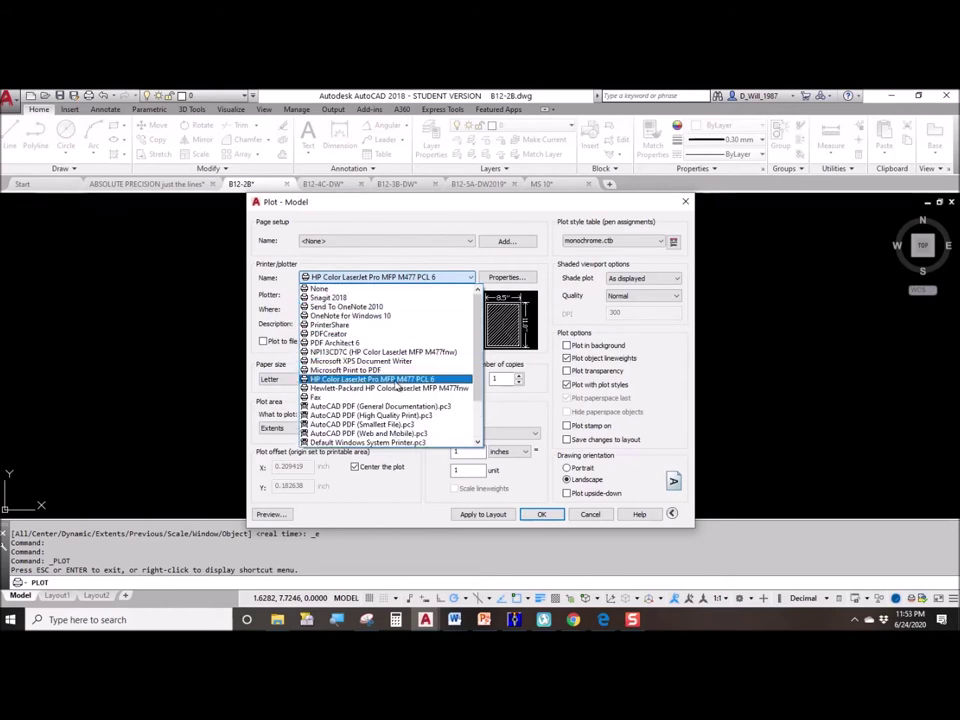
click(394, 380)
click(395, 278)
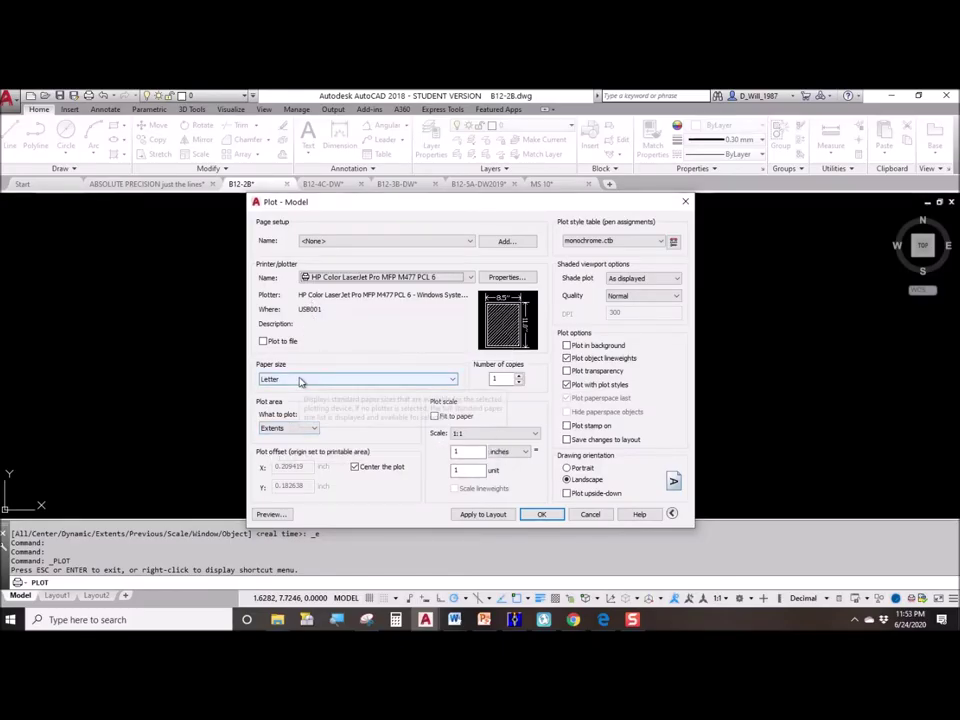
click(384, 278)
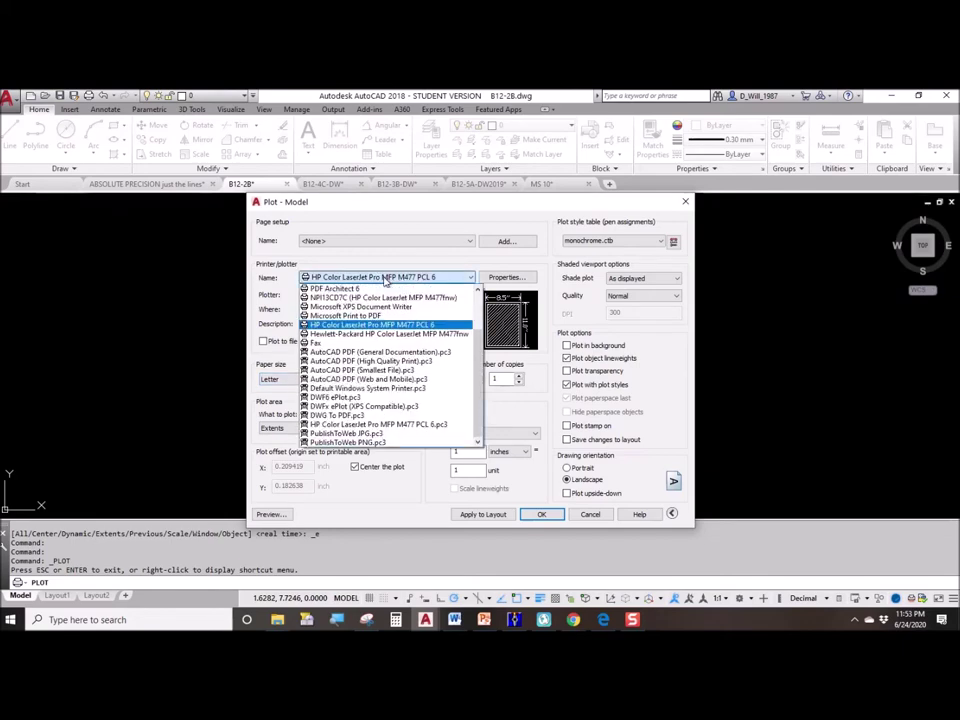
scroll(345, 335, up, 2)
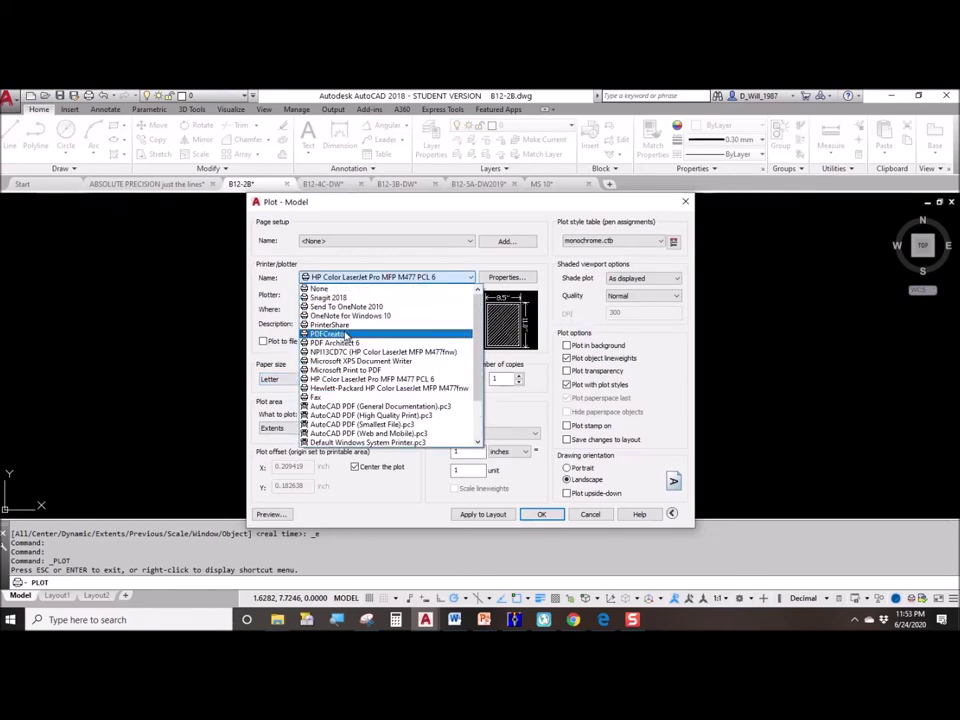
click(330, 288)
- Scroll through the paper size list and leave Letter (8.50 x 11.00 Inches) selected
click(346, 380)
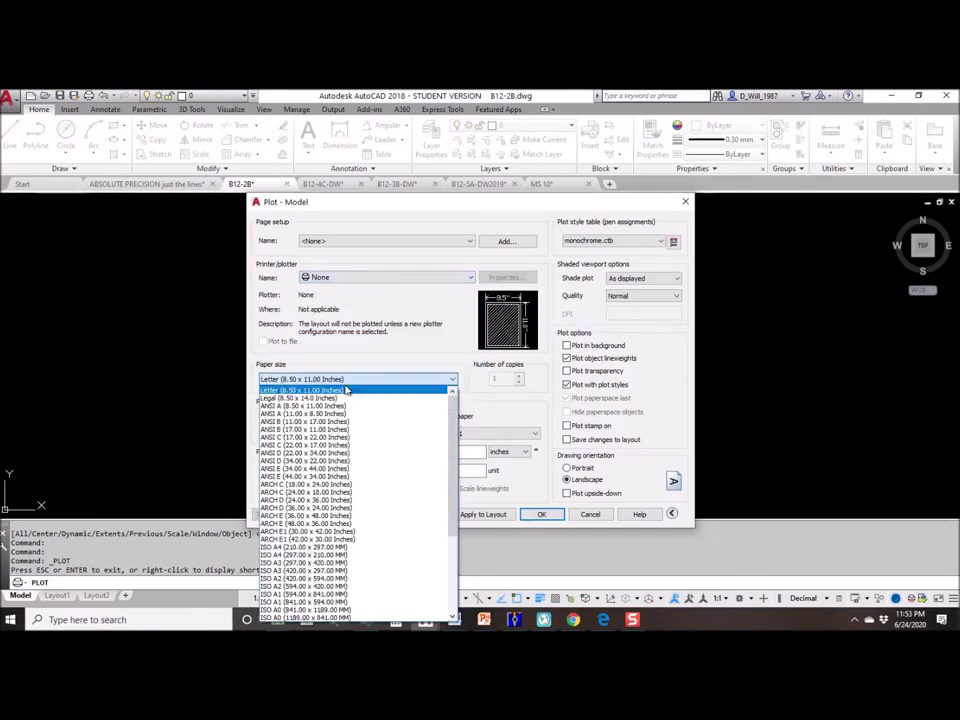
click(455, 545)
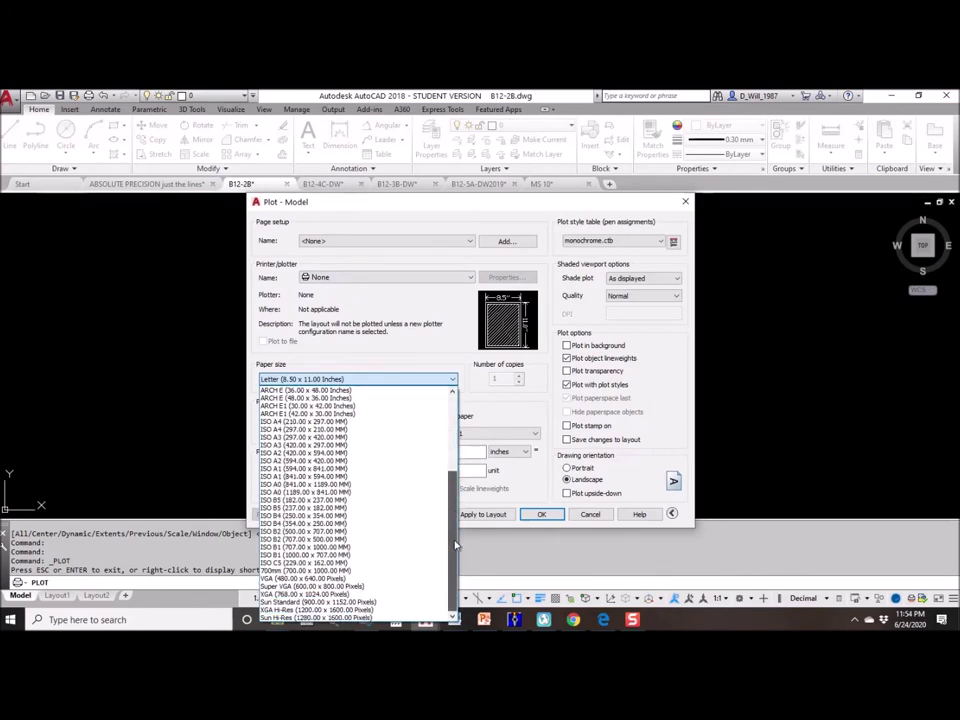
scroll(453, 540, up, 6)
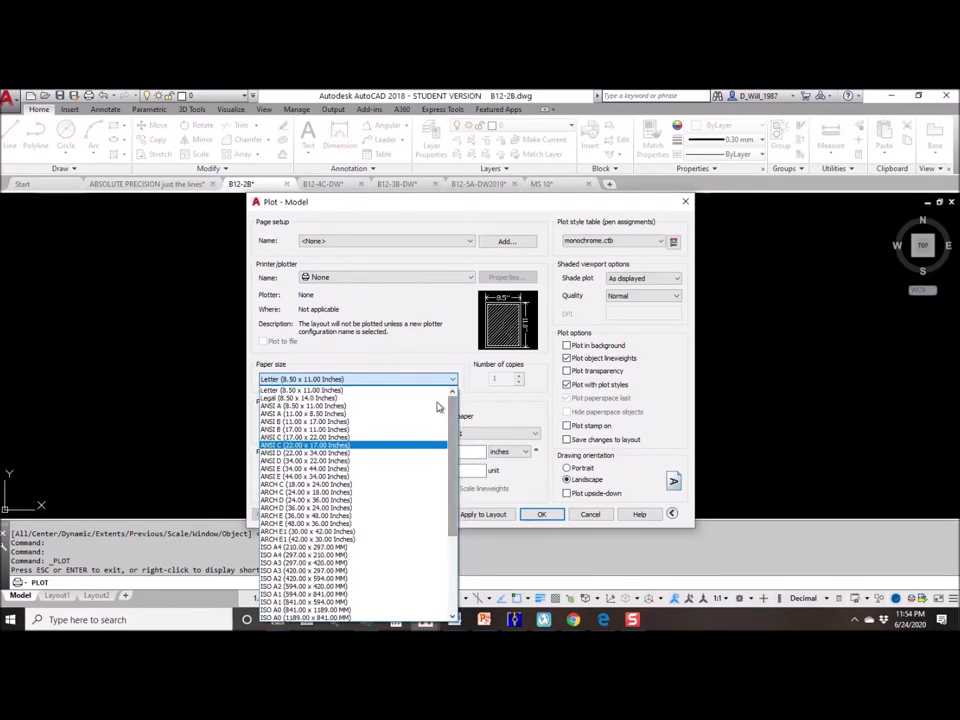
click(408, 366)
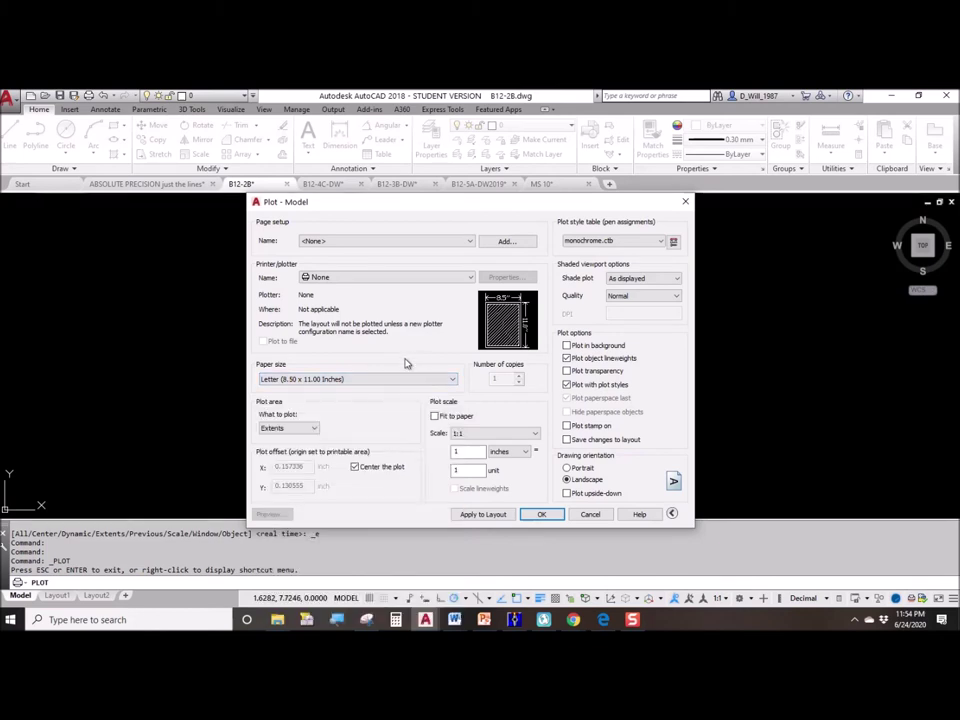
click(349, 381)
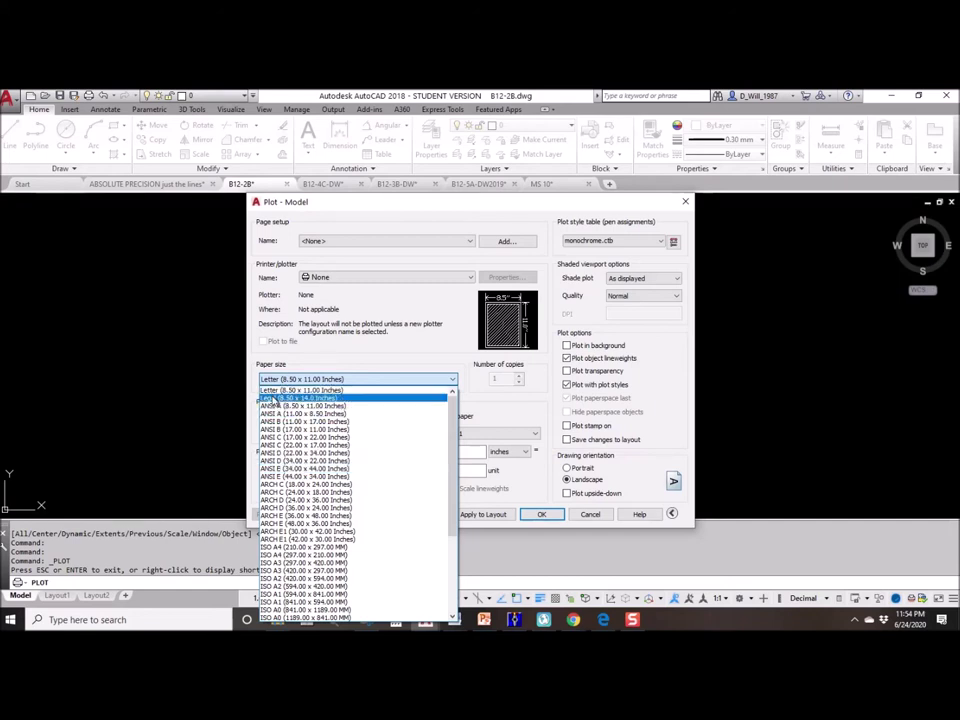
click(321, 379)
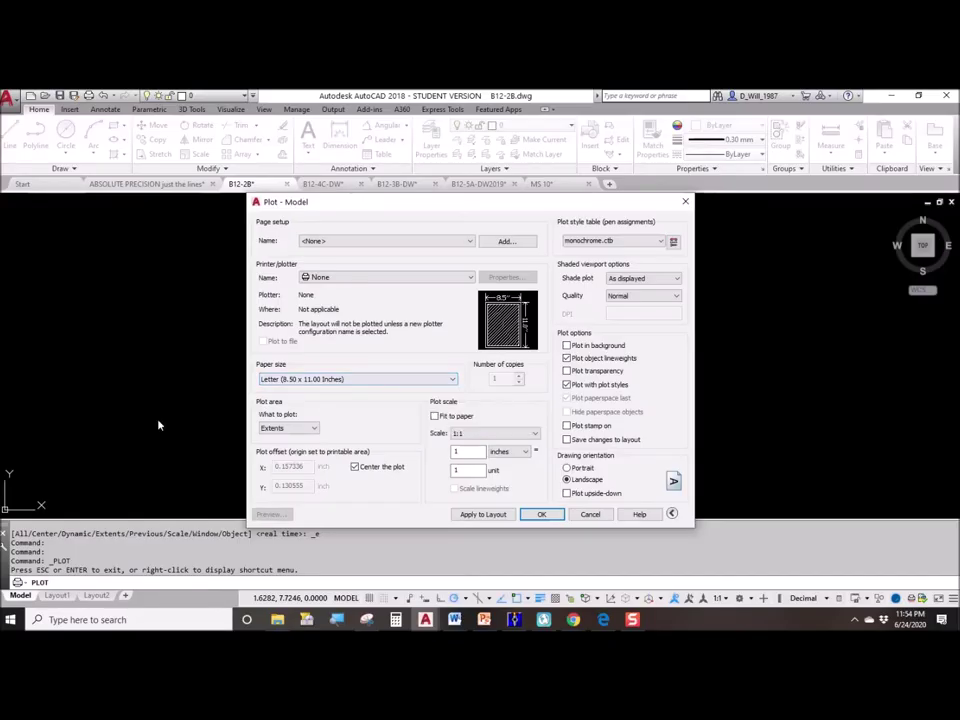
- Cycle the plot area through Display and Extents, settling on Limits
click(297, 429)
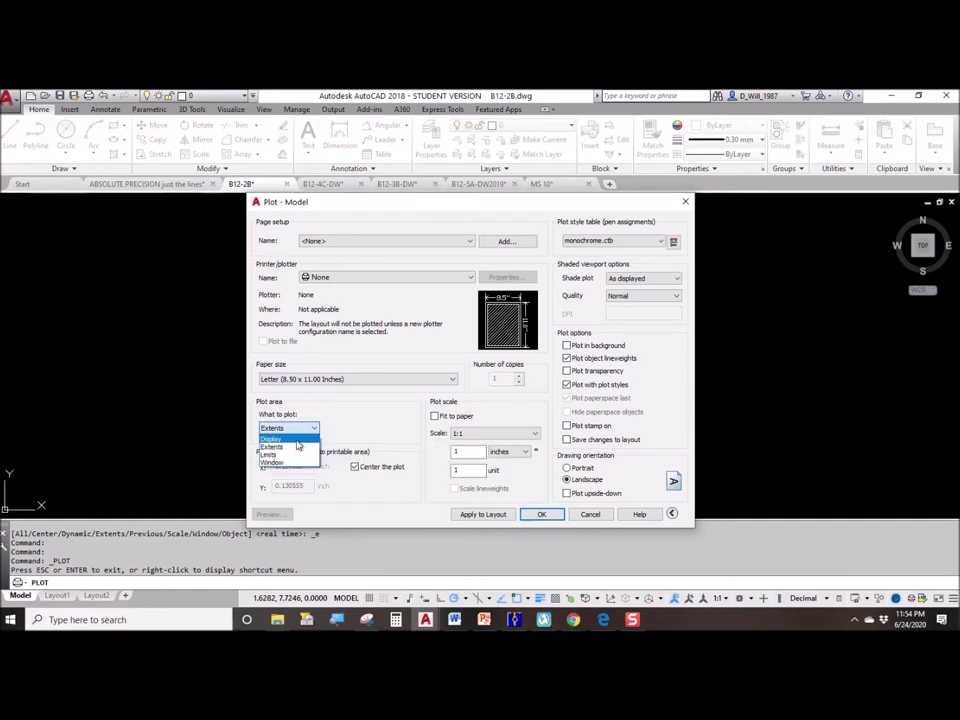
click(297, 440)
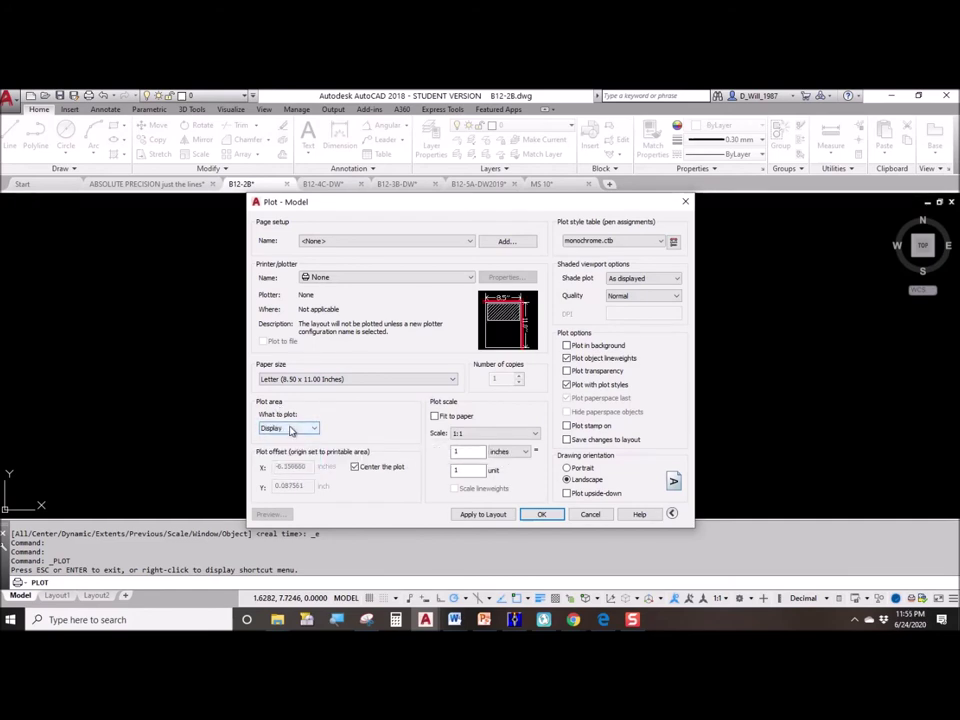
click(291, 429)
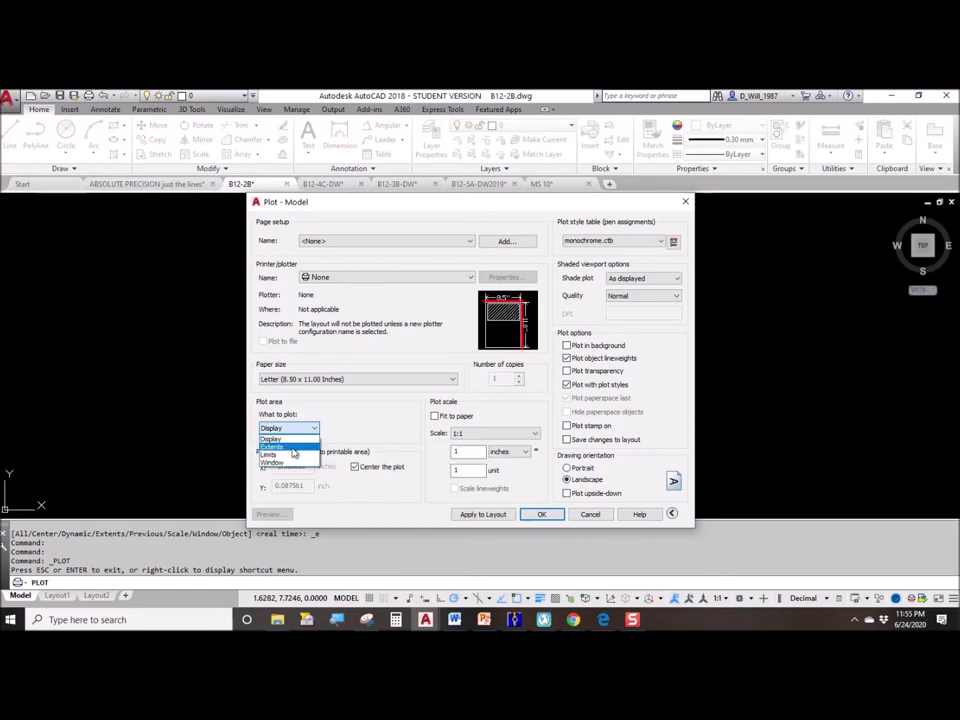
click(293, 451)
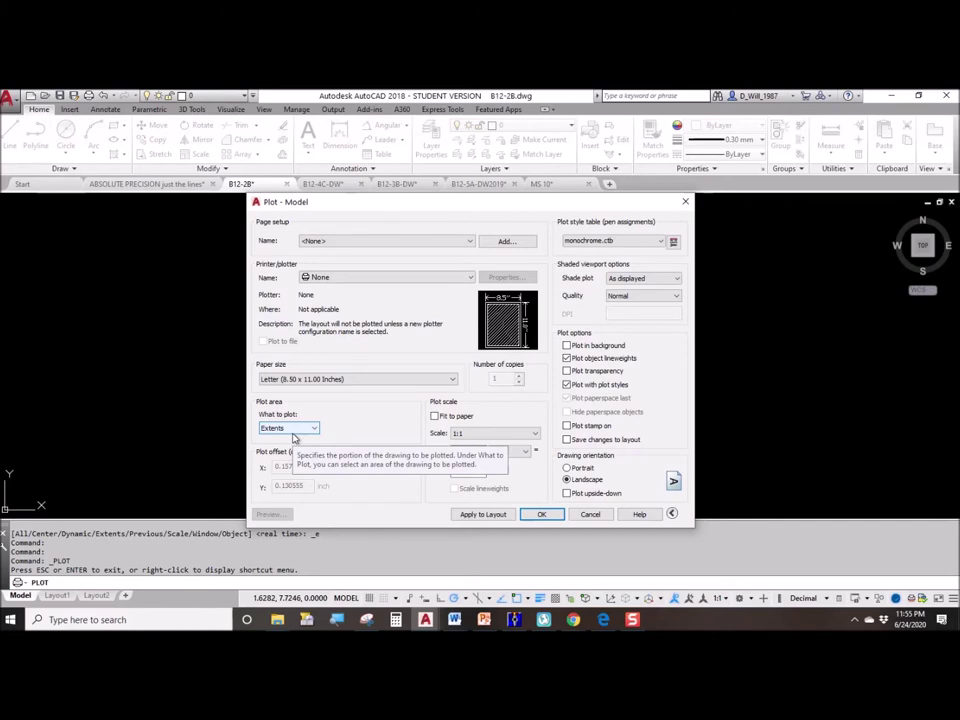
click(296, 430)
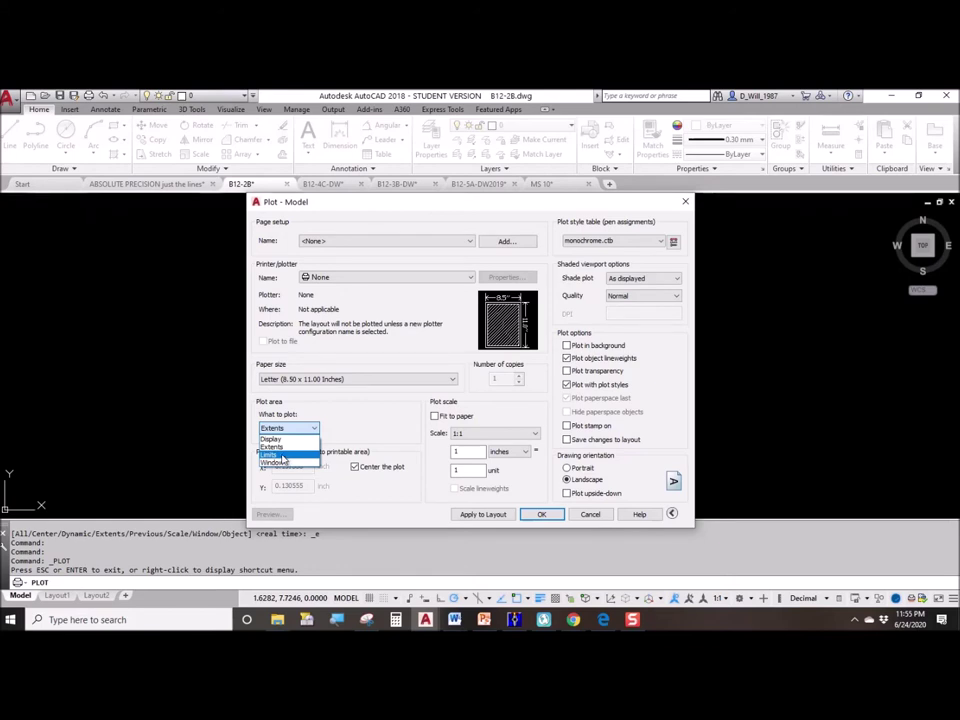
click(283, 455)
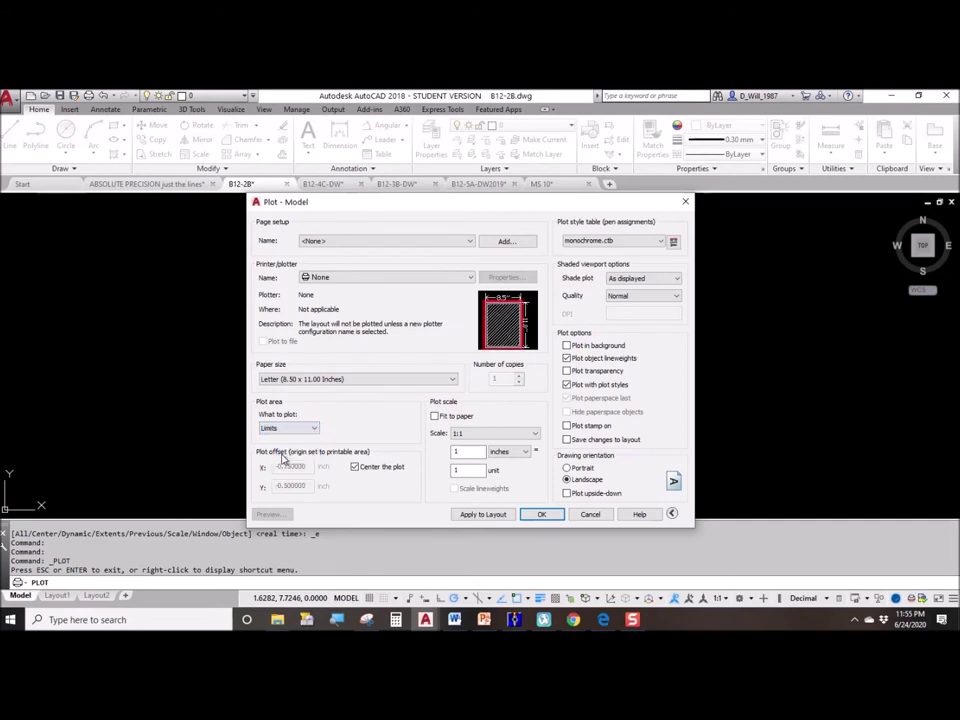
click(285, 428)
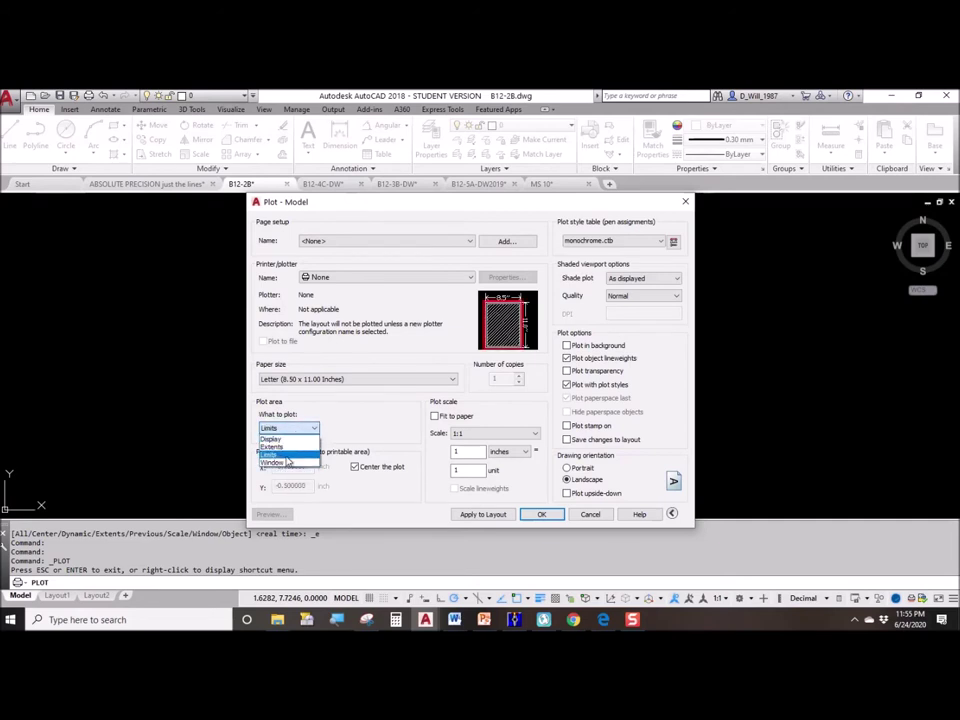
- Define a Window plot area by picking two corners around the BC emblem
click(287, 462)
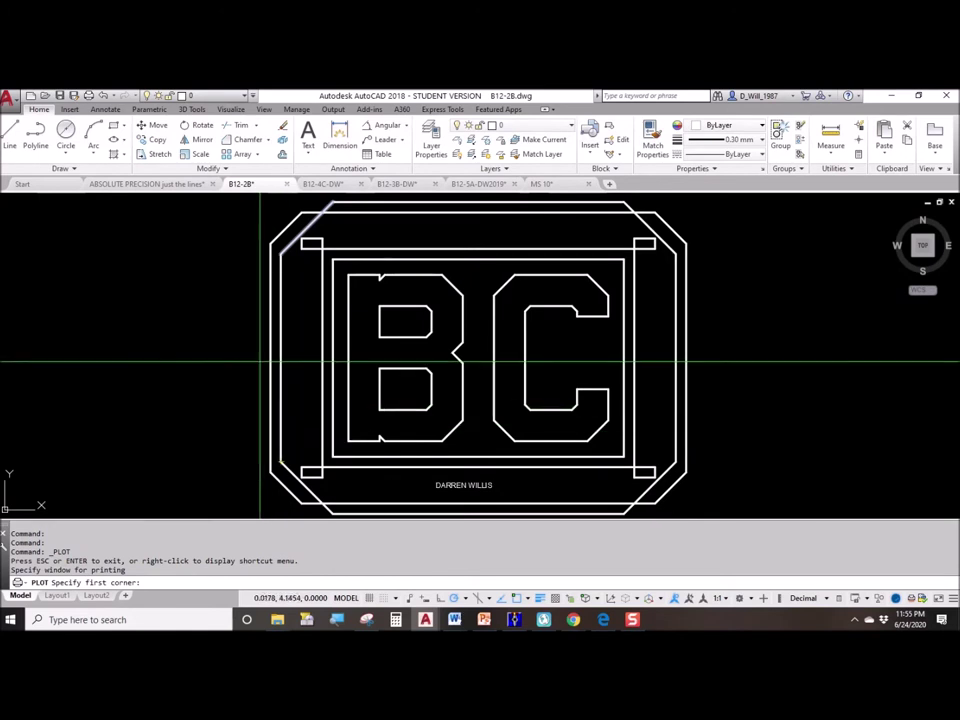
scroll(260, 362, down, 3)
click(193, 260)
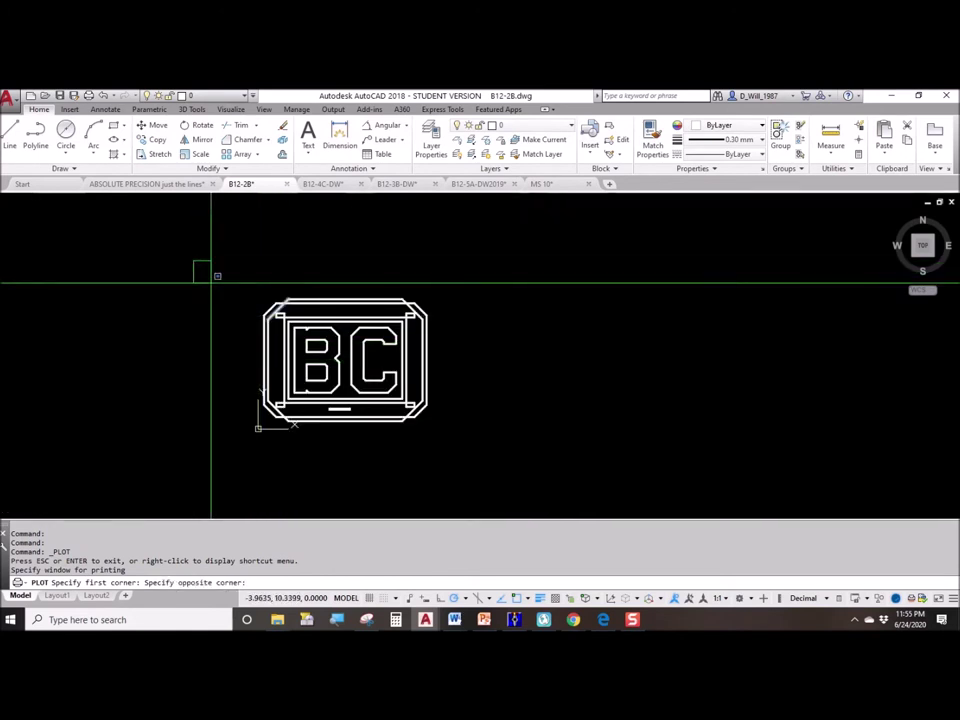
click(350, 460)
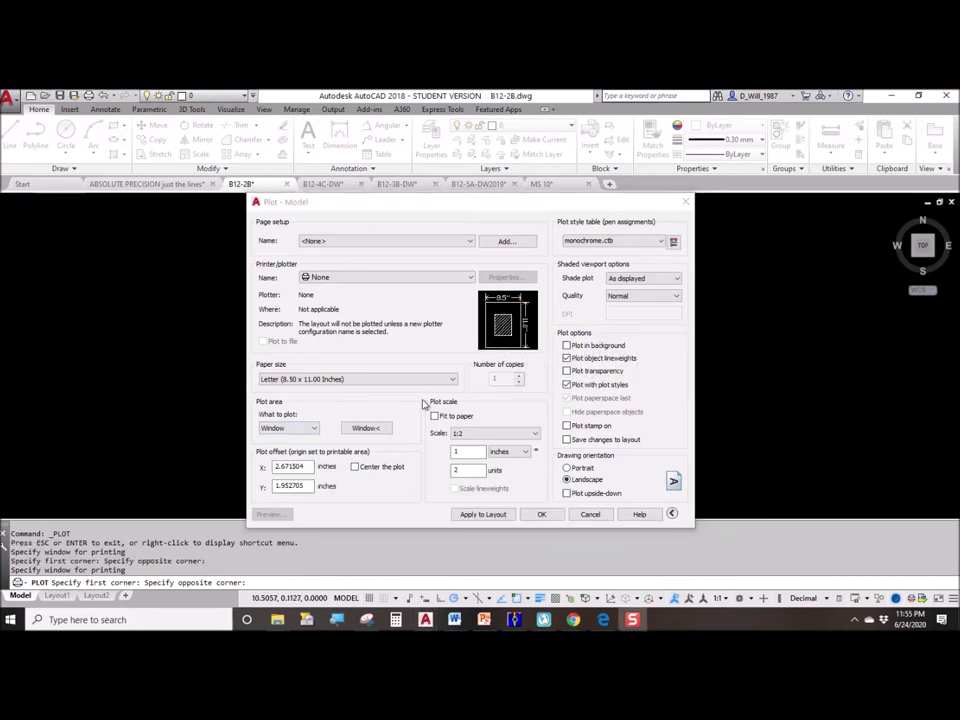
- Tick Center the plot, then close the Plot dialog without plotting
click(356, 468)
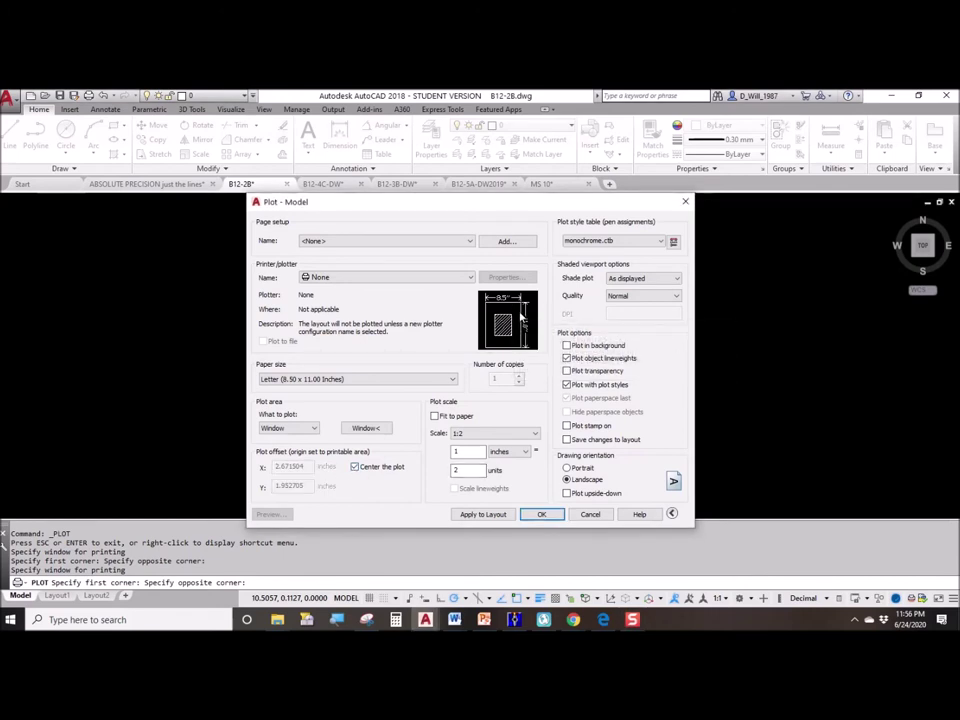
mouse_move(520, 316)
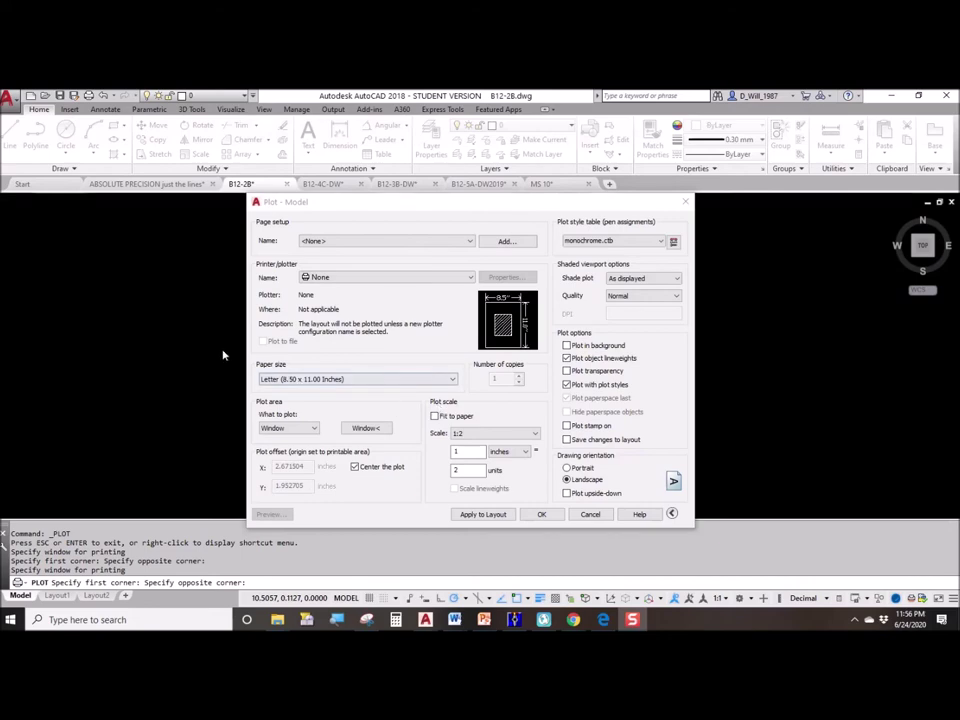
click(590, 513)
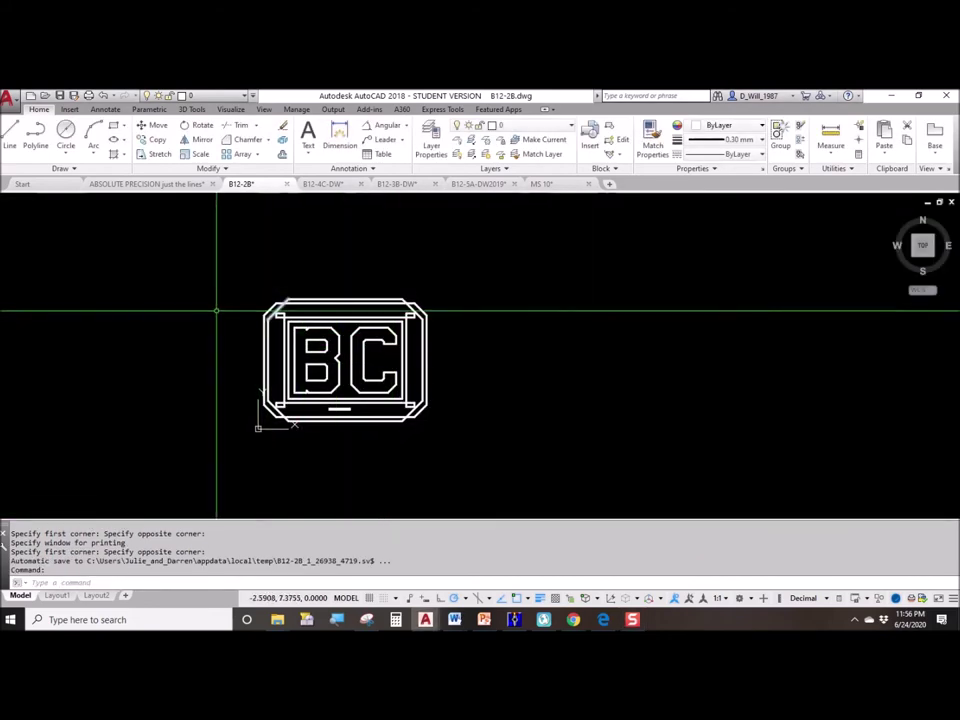
- Zoom extents and look through the ABSOLUTE PRECISION, B12-3B-DW and MS 10 drawings
middle_click(268, 316)
middle_click(268, 316)
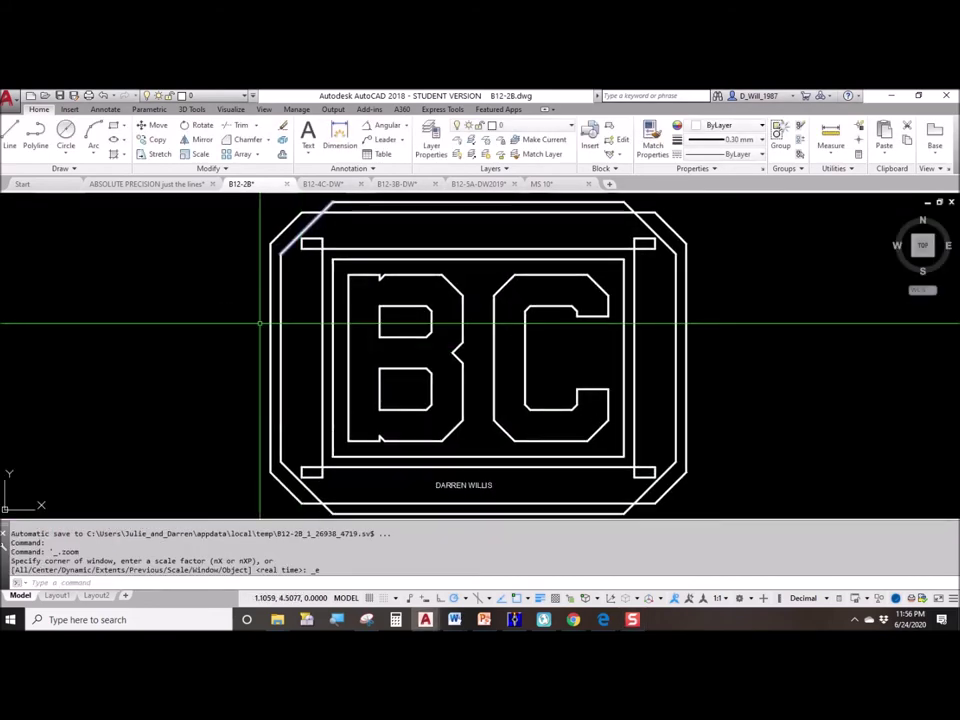
click(178, 184)
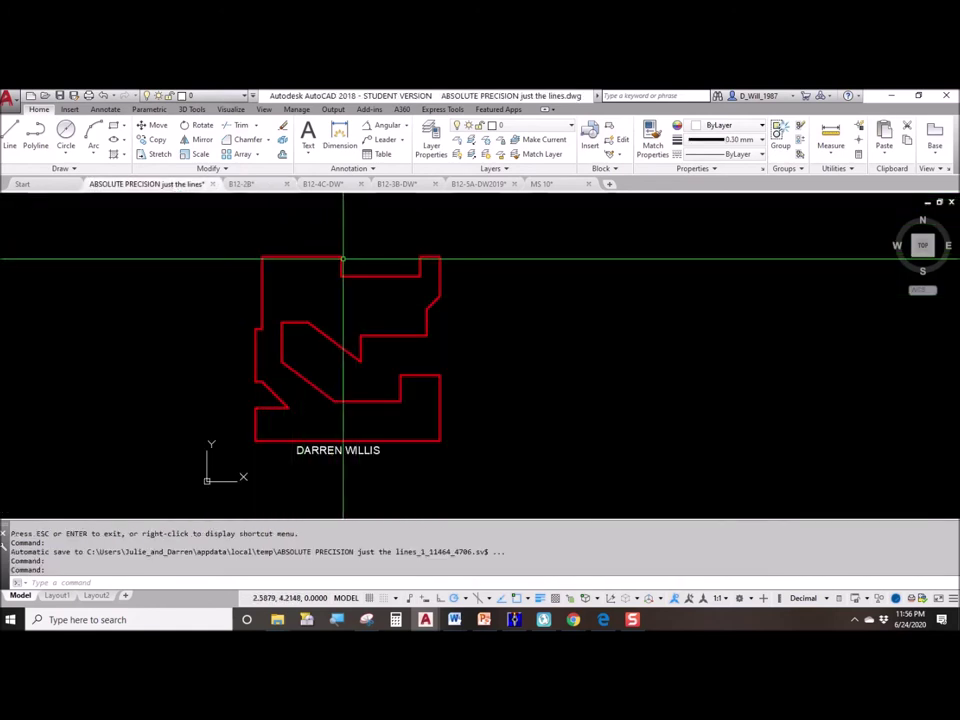
click(252, 185)
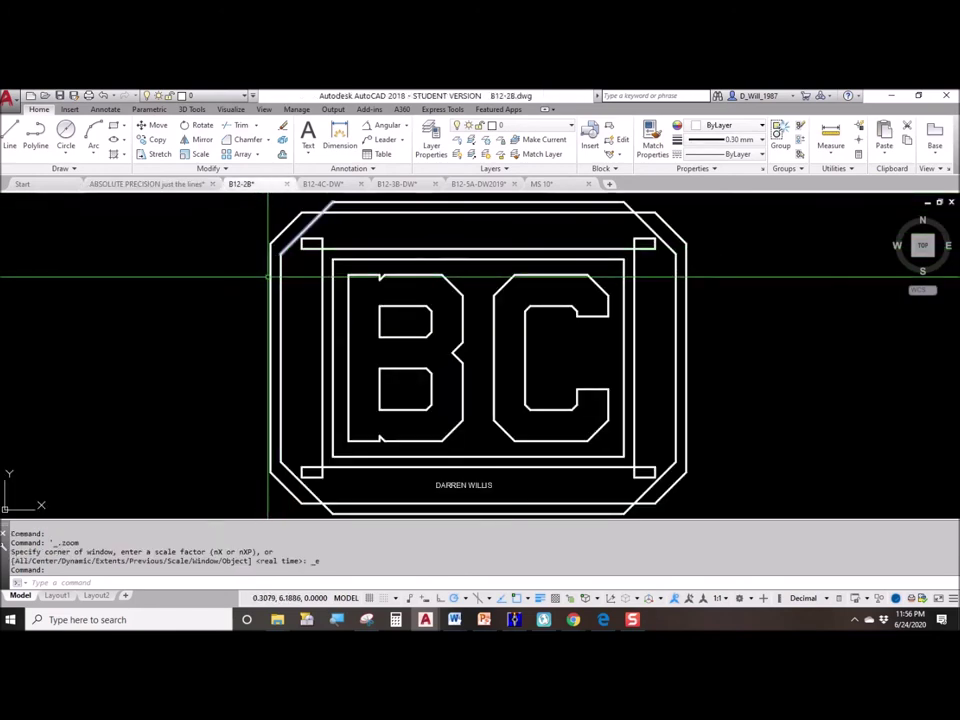
click(396, 184)
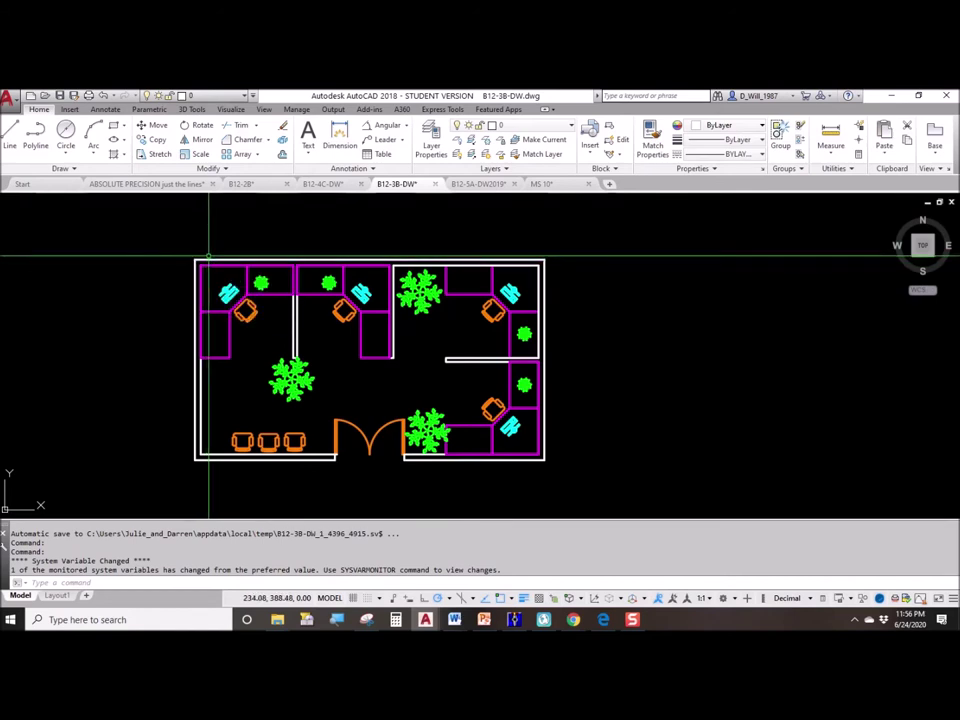
click(560, 186)
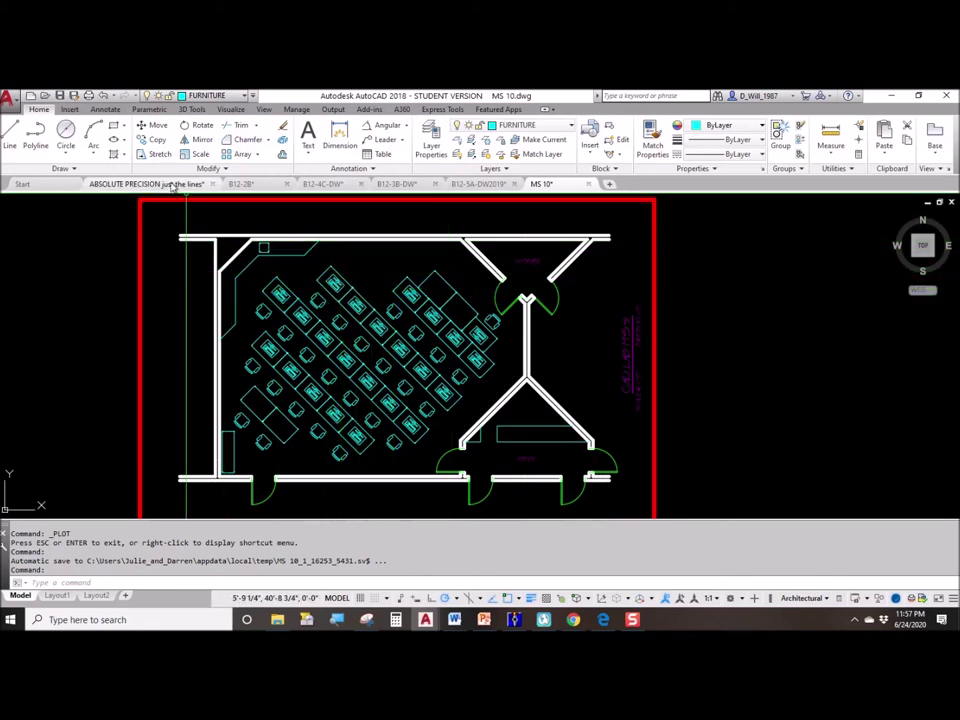
- Back in B12-2B, open the Plot dialog and turn off Fit to paper
click(241, 184)
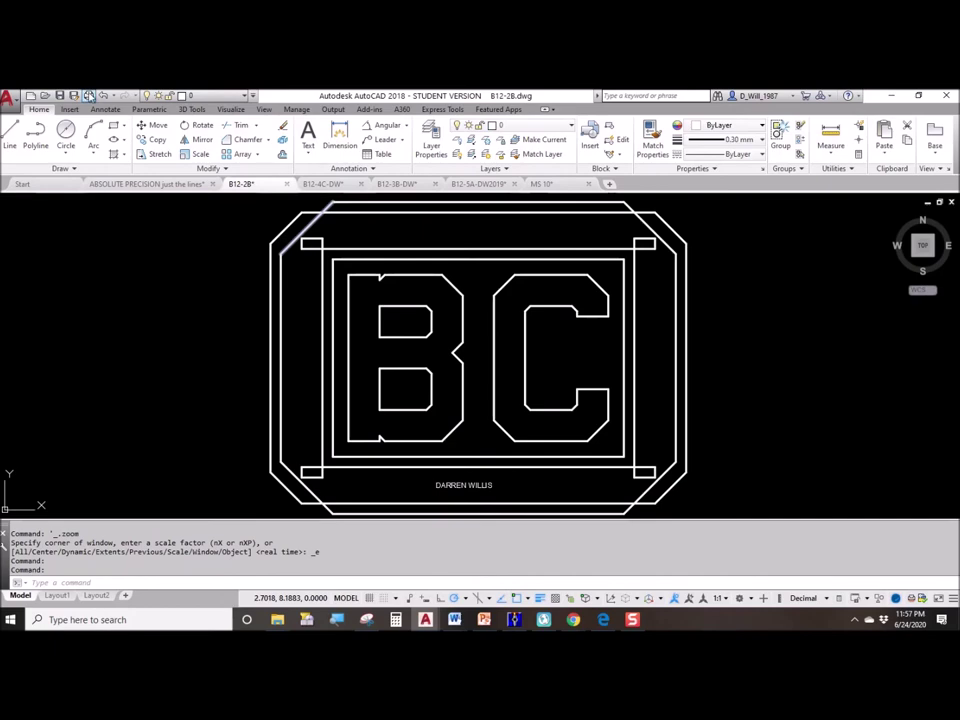
click(88, 96)
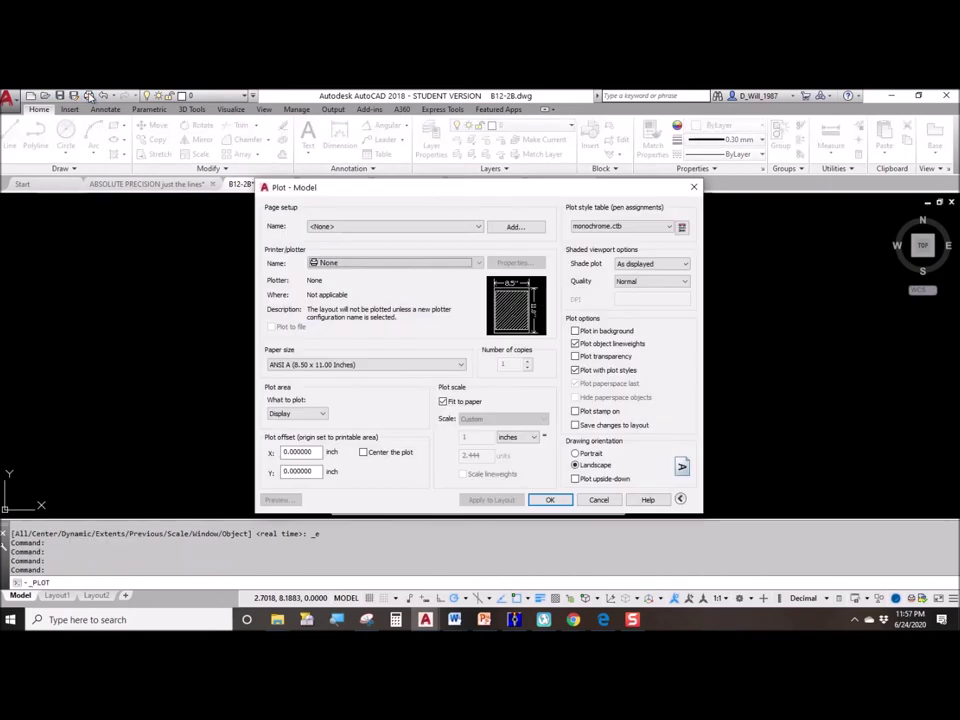
click(443, 401)
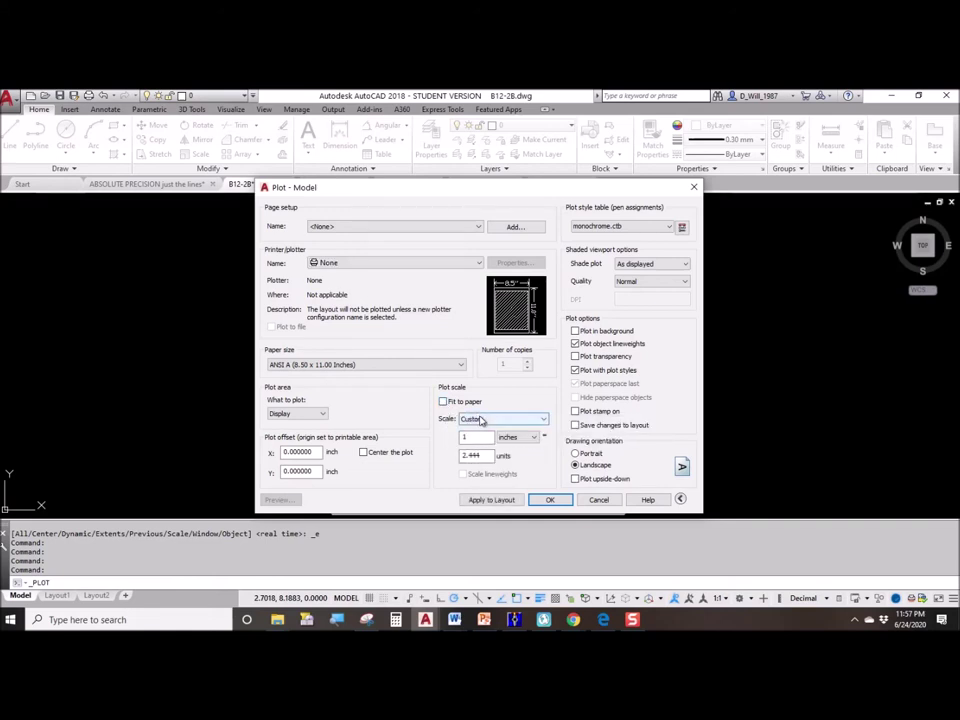
- Choose 1:1 plot scale and switch the plot style table from monochrome.ctb to None
click(482, 420)
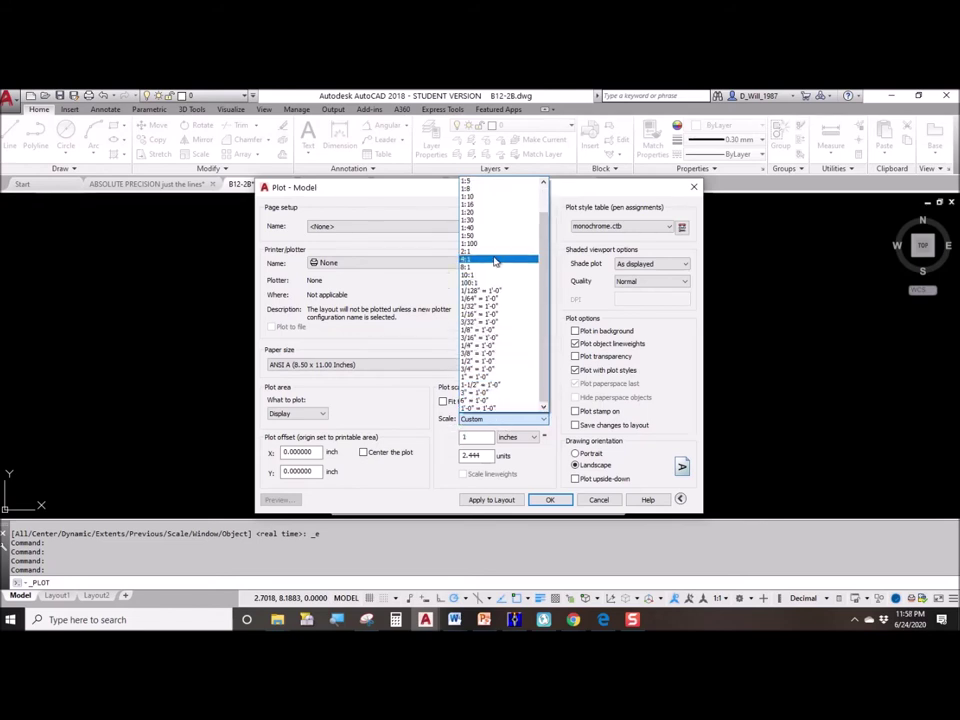
scroll(493, 216, up, 2)
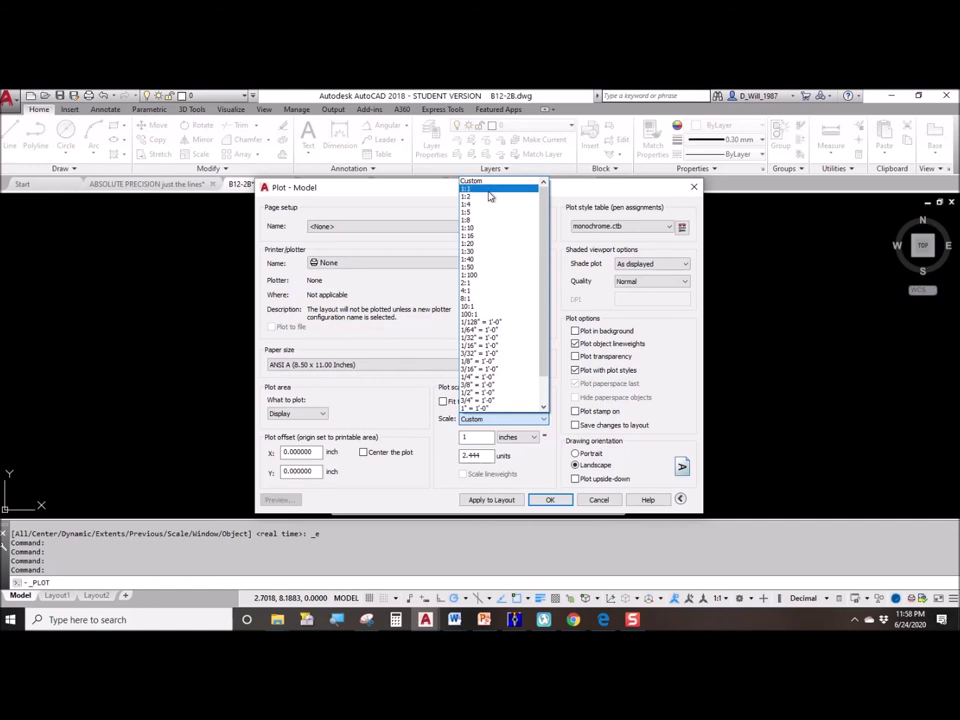
click(489, 190)
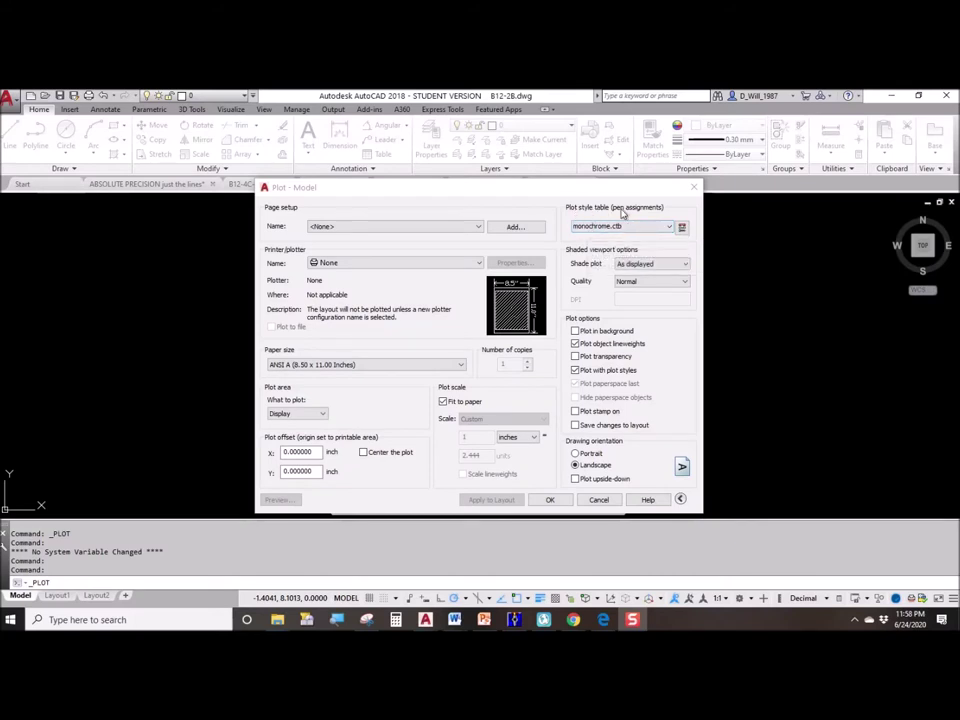
click(621, 226)
click(620, 239)
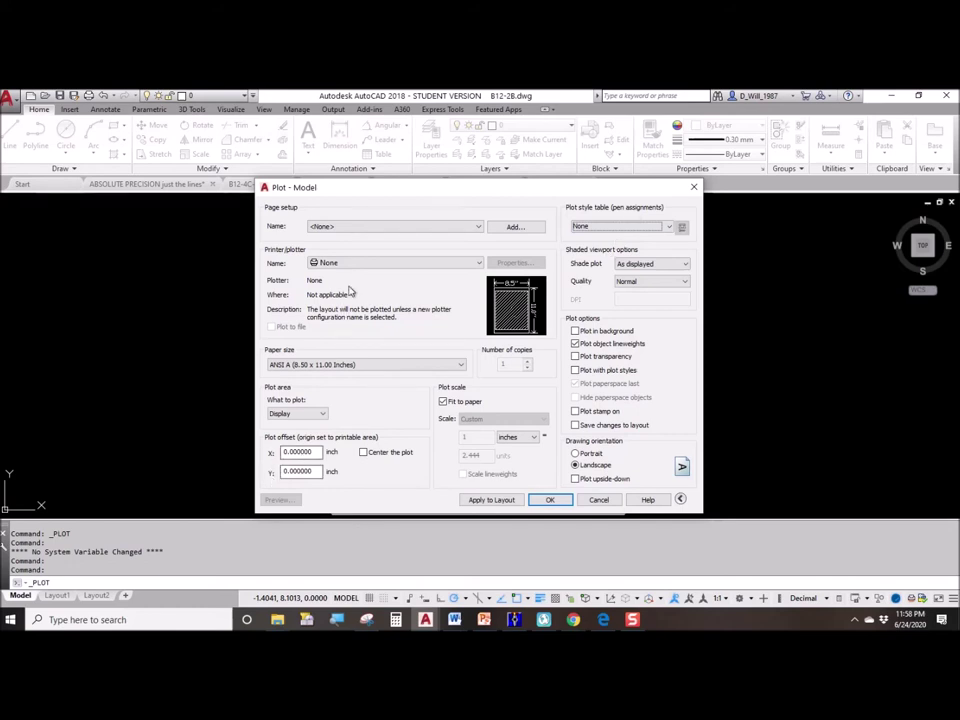
- Select the HP Color LaserJet Pro MFP M477 PCL 6, preview the BC plot, then exit
click(413, 263)
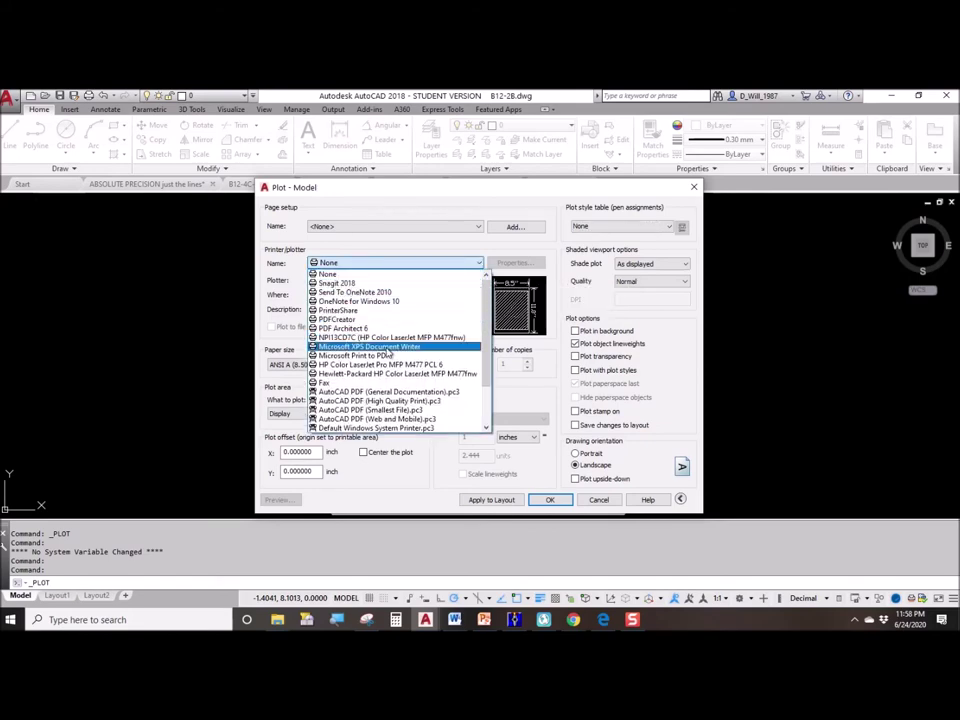
click(278, 499)
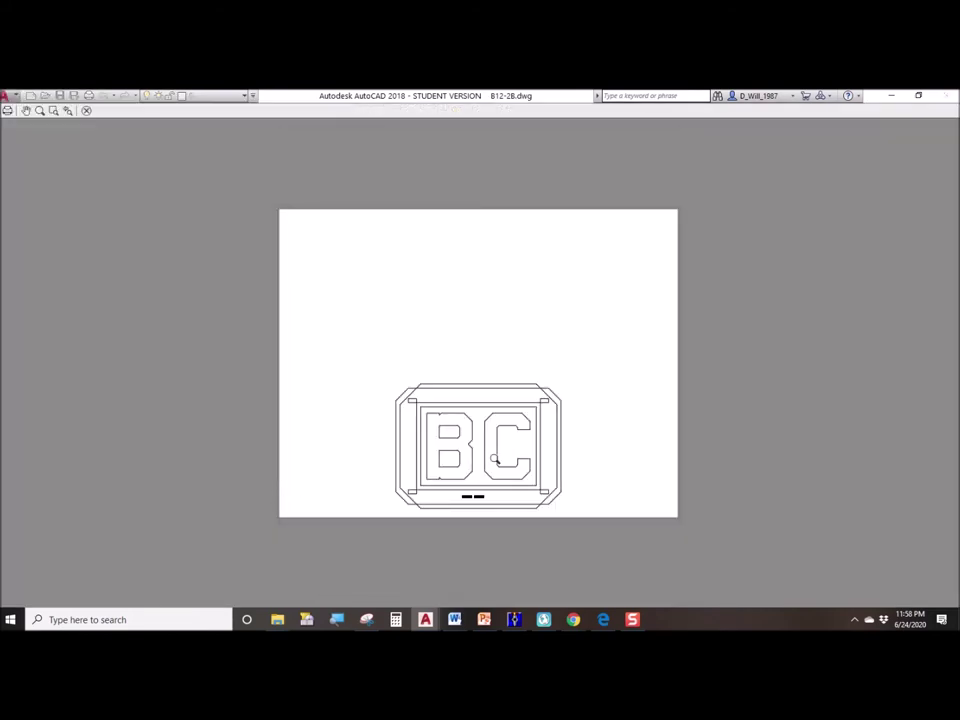
scroll(478, 500, up, 9)
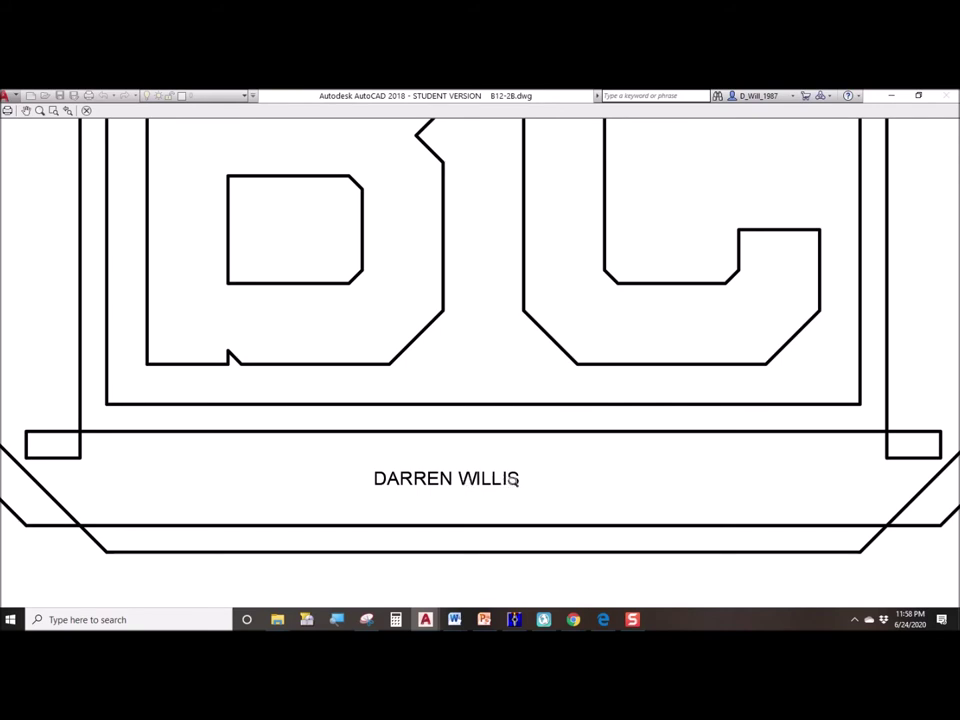
scroll(513, 481, down, 2)
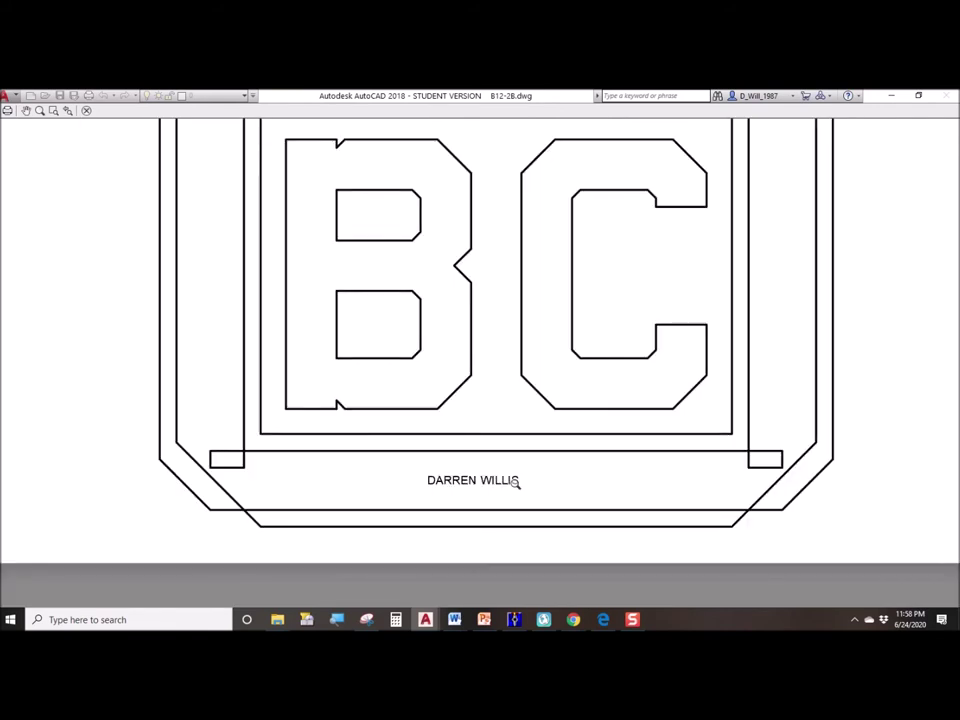
scroll(516, 482, down, 4)
key(Escape)
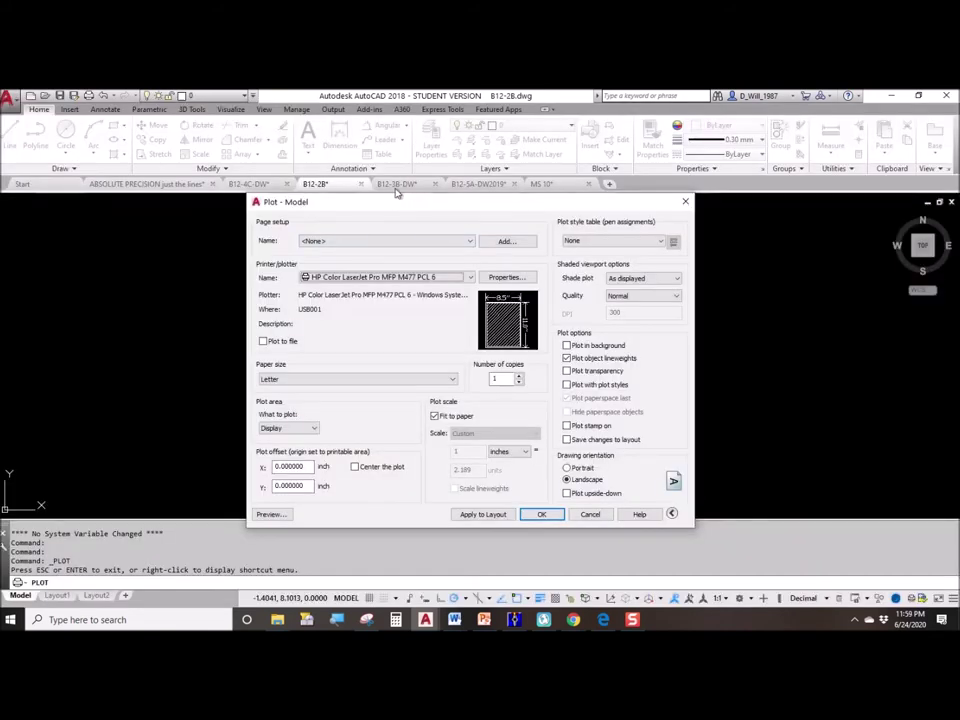
key(Escape)
- Switch to B12-3B-DW, open Plot with Ctrl+P and preview the floor plan, zooming and panning
click(396, 185)
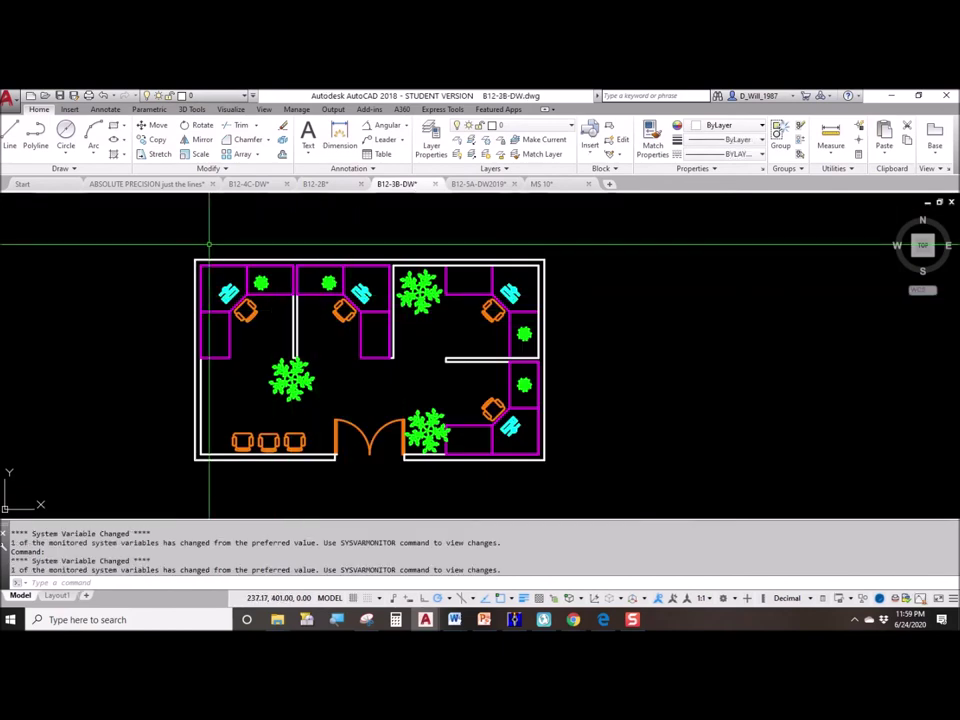
key(ctrl+p)
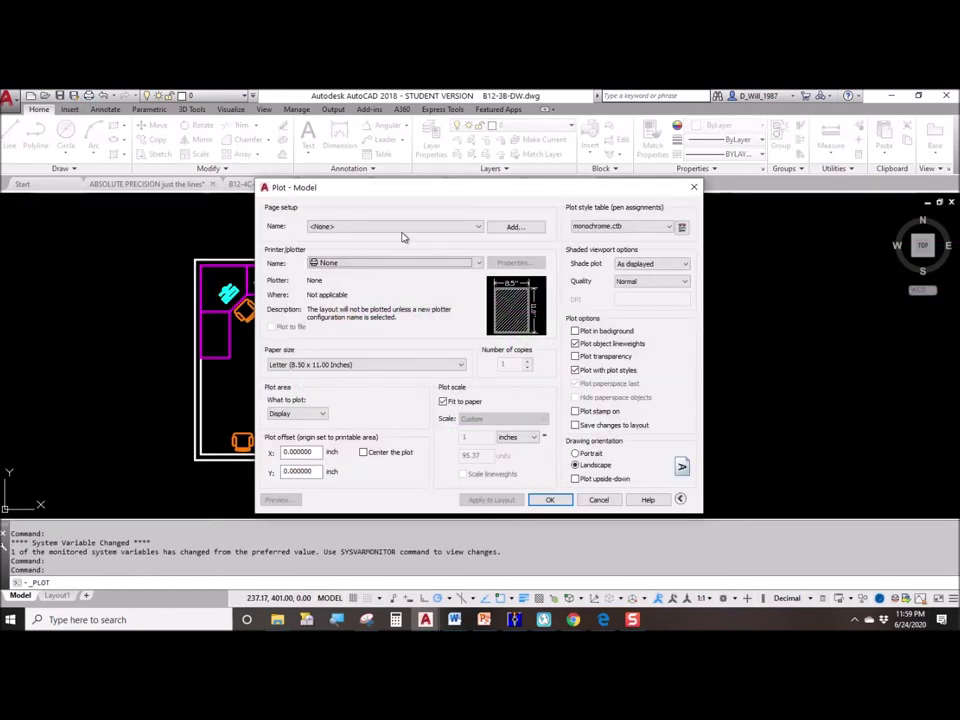
click(277, 499)
scroll(365, 400, up, 6)
scroll(489, 317, up, 2)
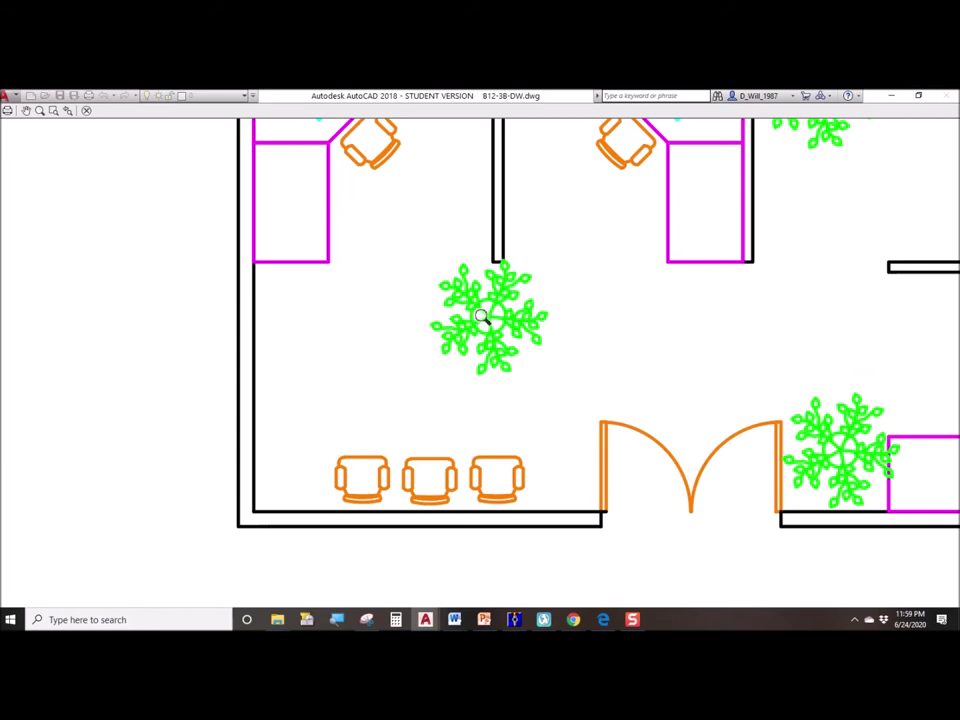
middle_drag(489, 317, 349, 410)
scroll(348, 410, down, 2)
middle_drag(422, 411, 353, 402)
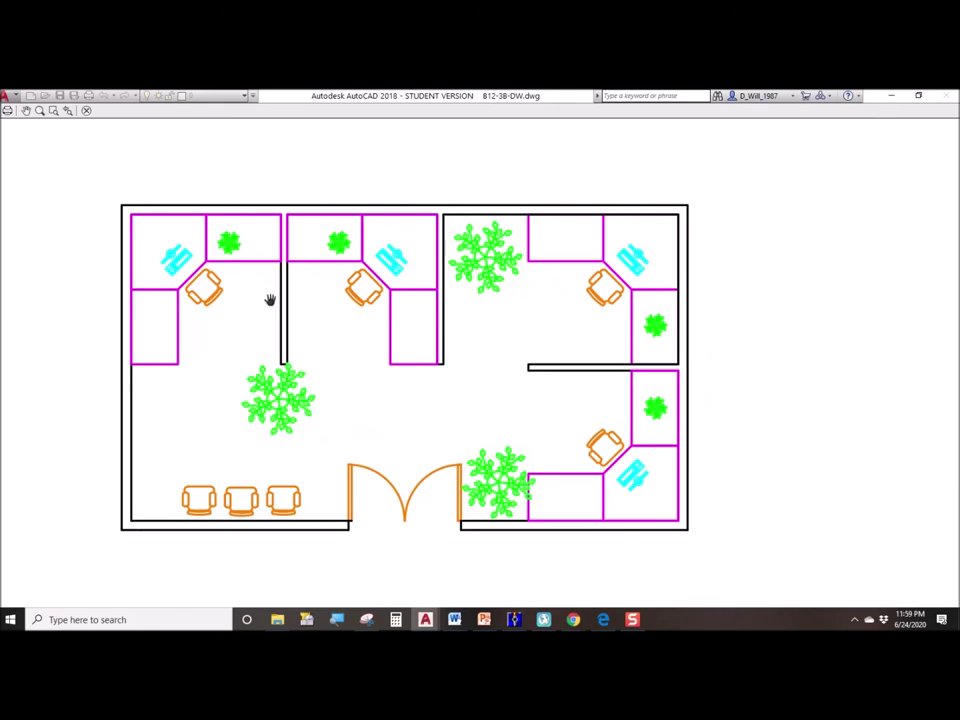
click(87, 112)
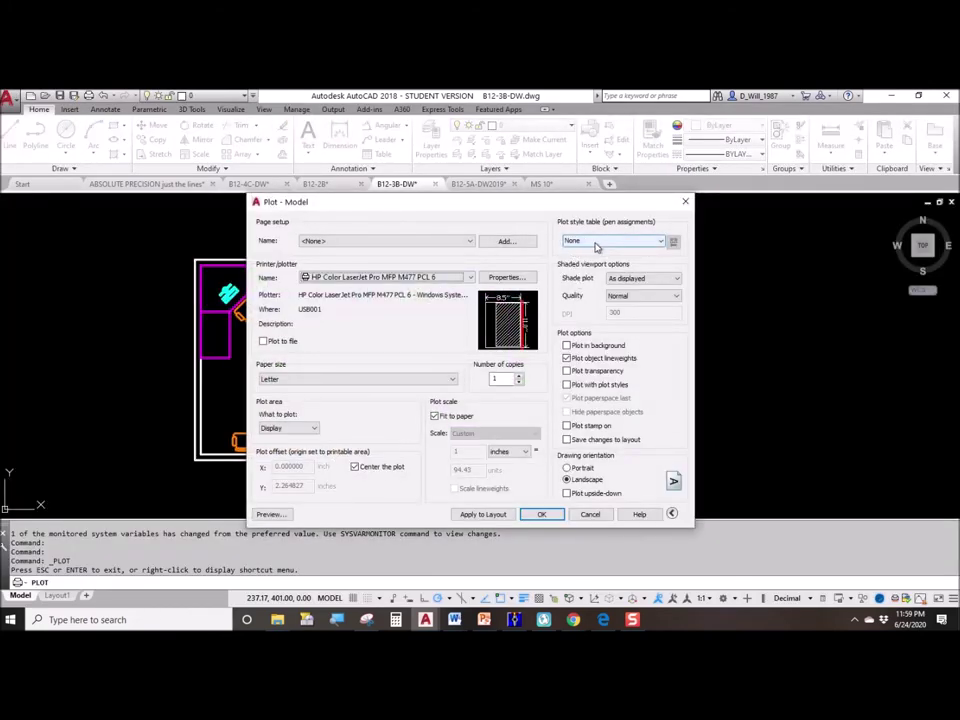
- Assign monochrome.ctb to all layouts and preview how the floor plan prints
click(594, 249)
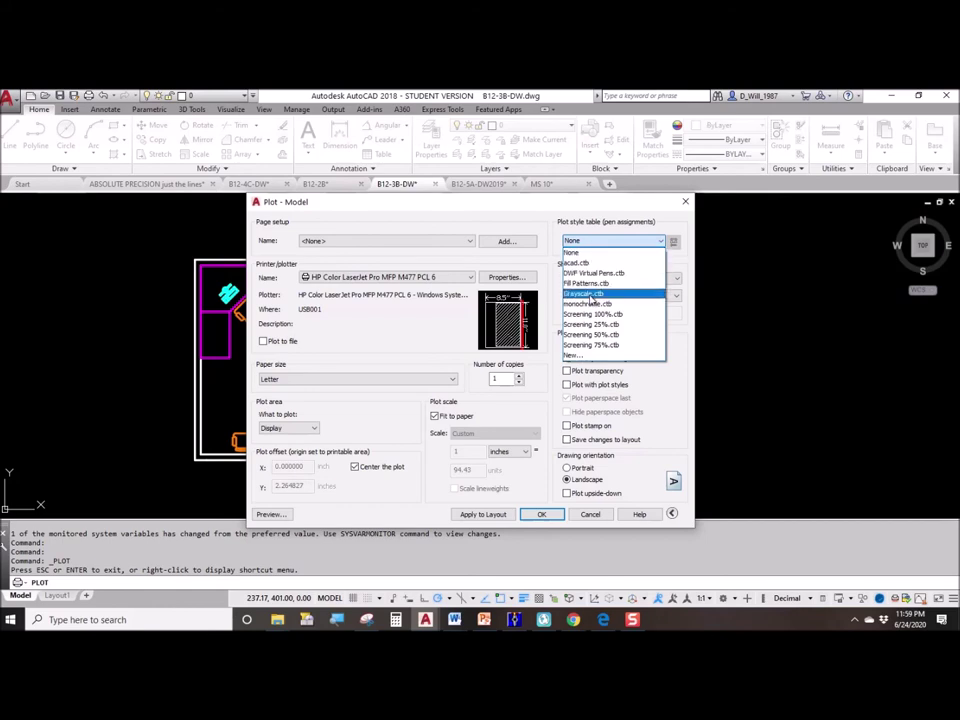
click(590, 303)
click(481, 394)
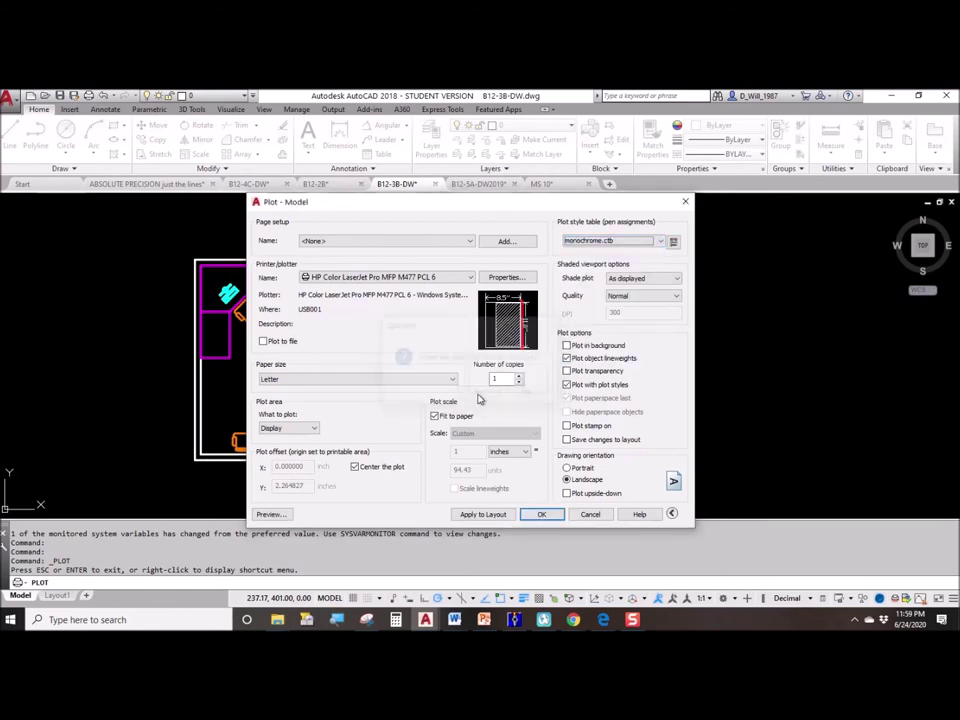
click(270, 514)
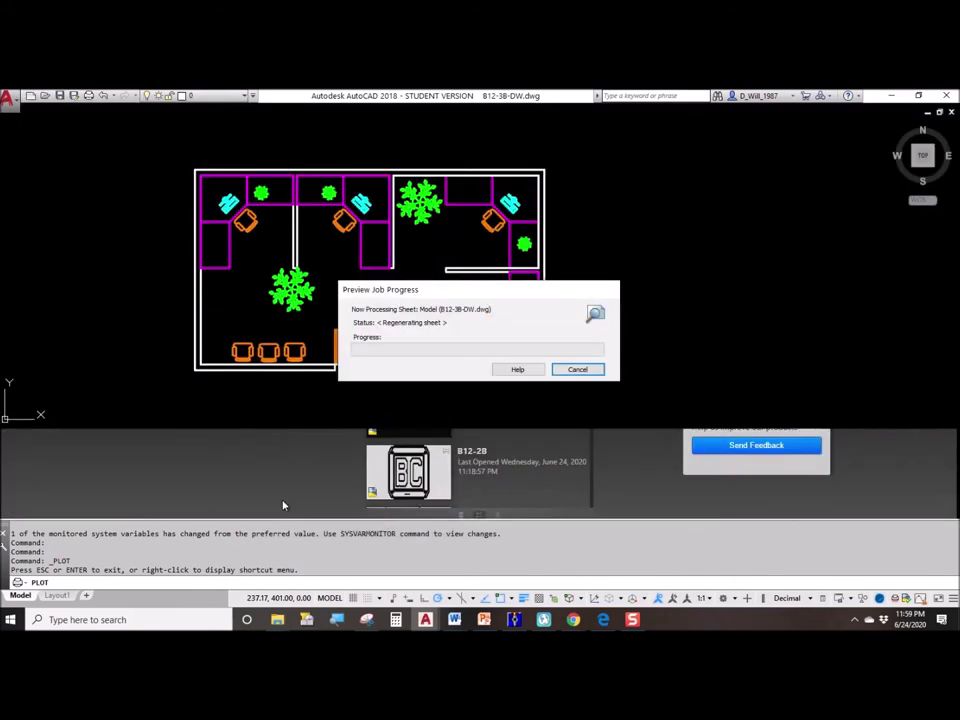
scroll(401, 372, up, 5)
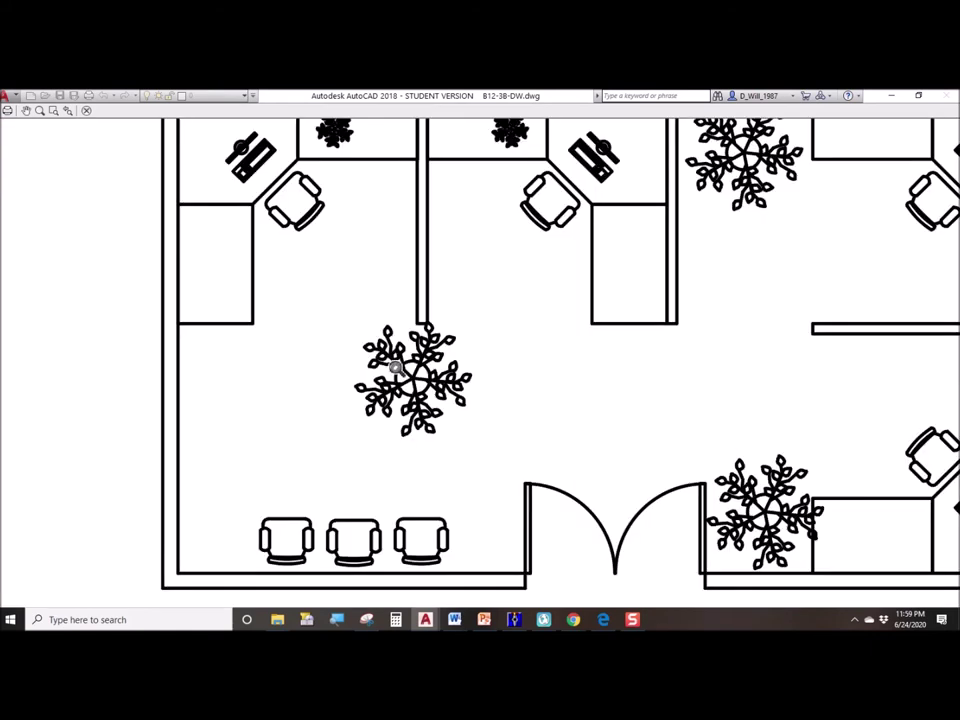
scroll(396, 369, down, 5)
right_click(476, 304)
click(499, 311)
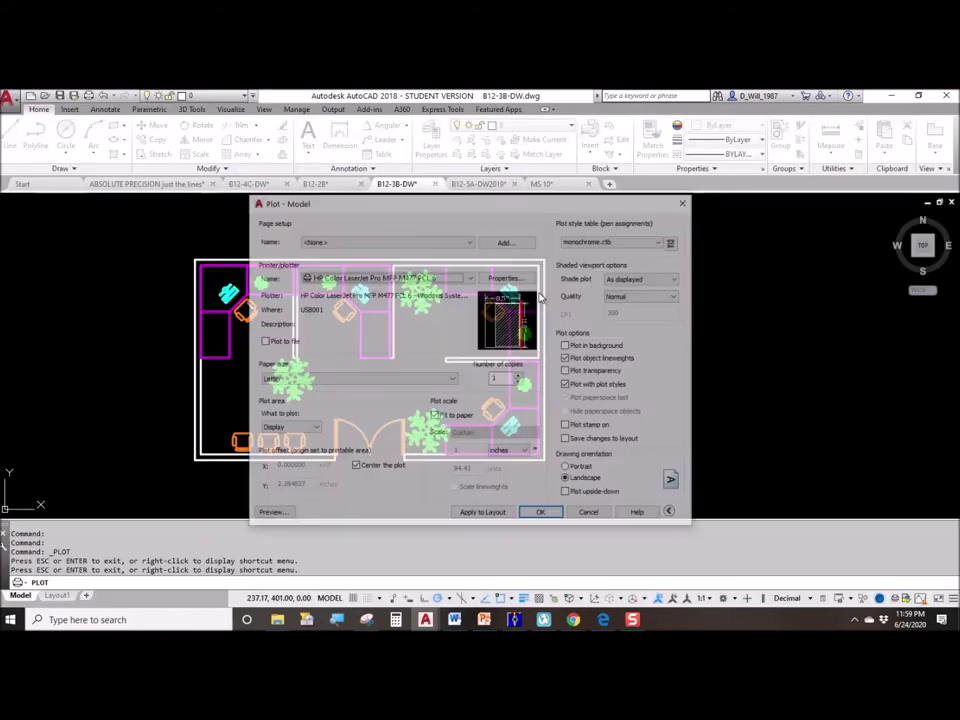
- Apply Grayscale.ctb to all layouts and pan its preview to the entrance doors and chairs
click(587, 242)
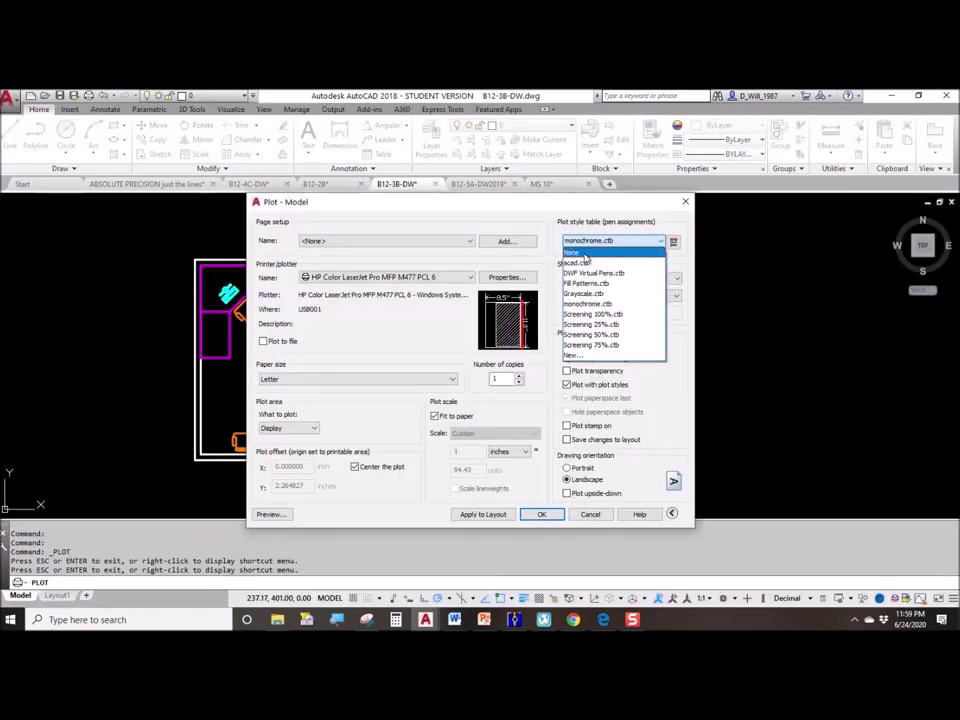
click(586, 255)
click(590, 245)
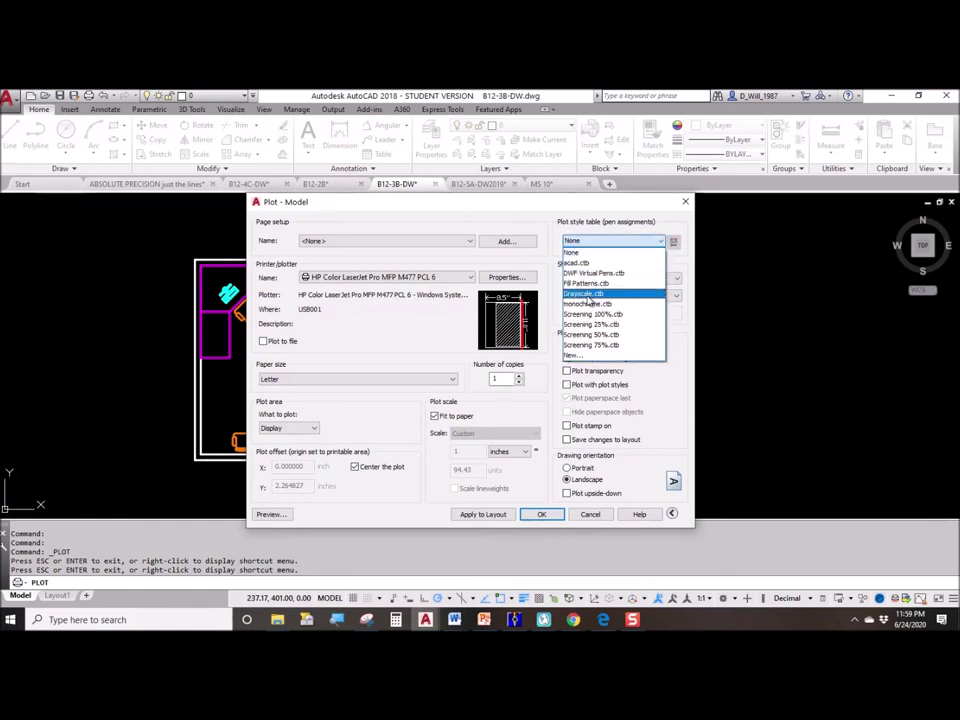
click(589, 295)
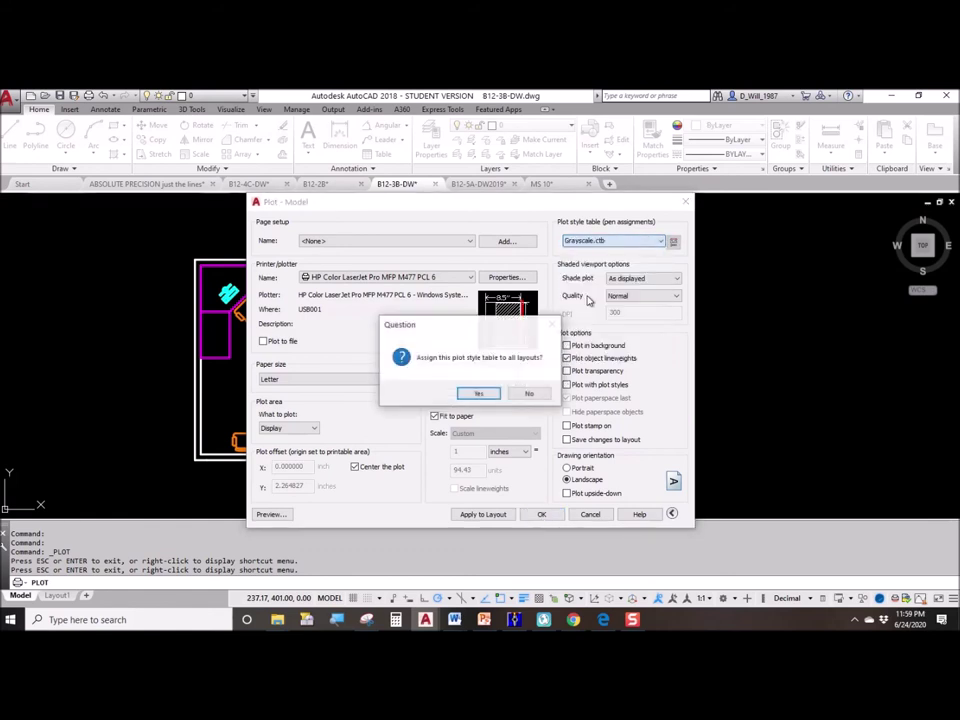
click(480, 393)
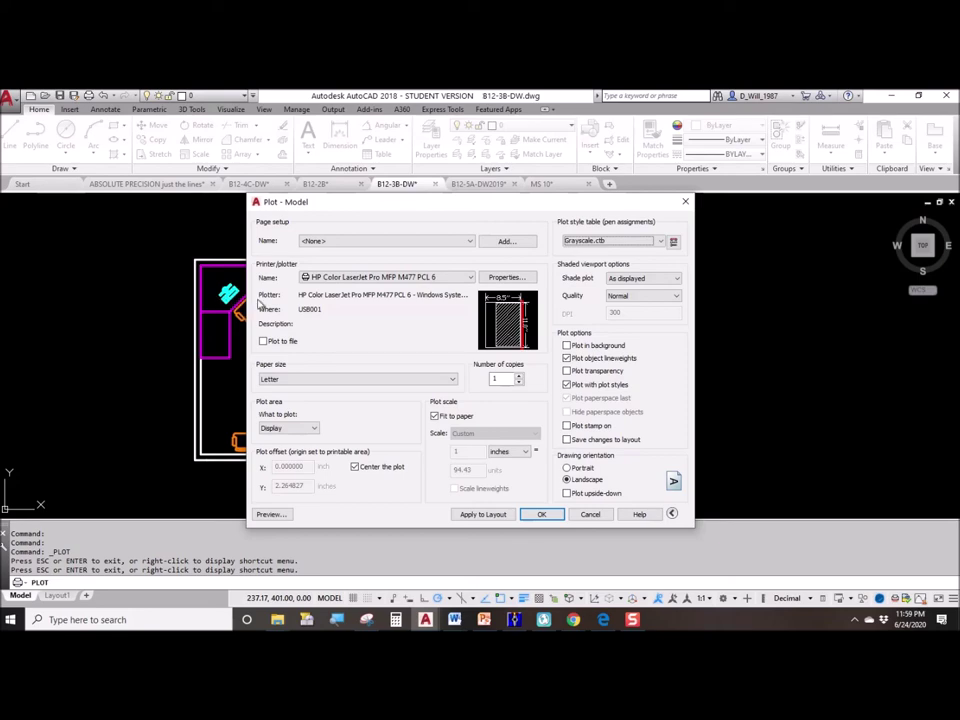
click(270, 514)
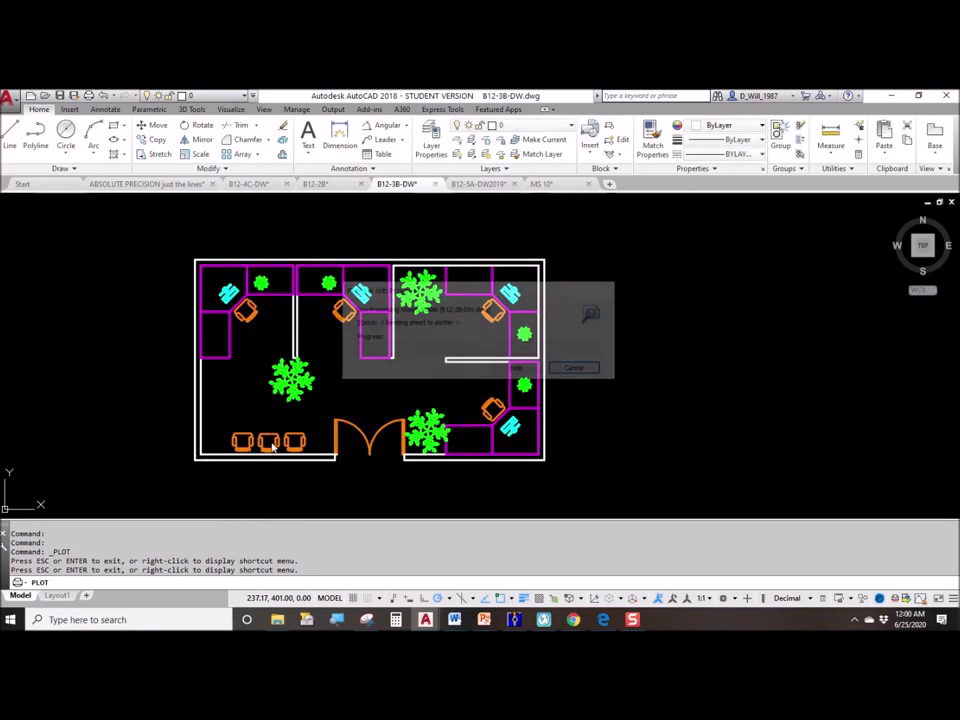
scroll(334, 306, up, 5)
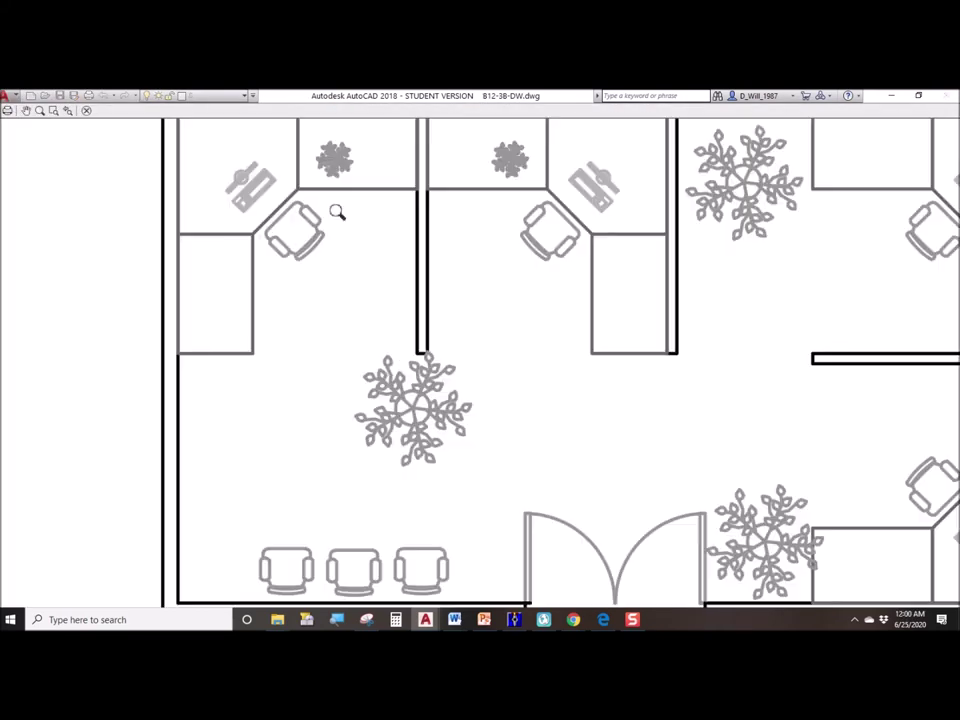
middle_drag(343, 227, 360, 365)
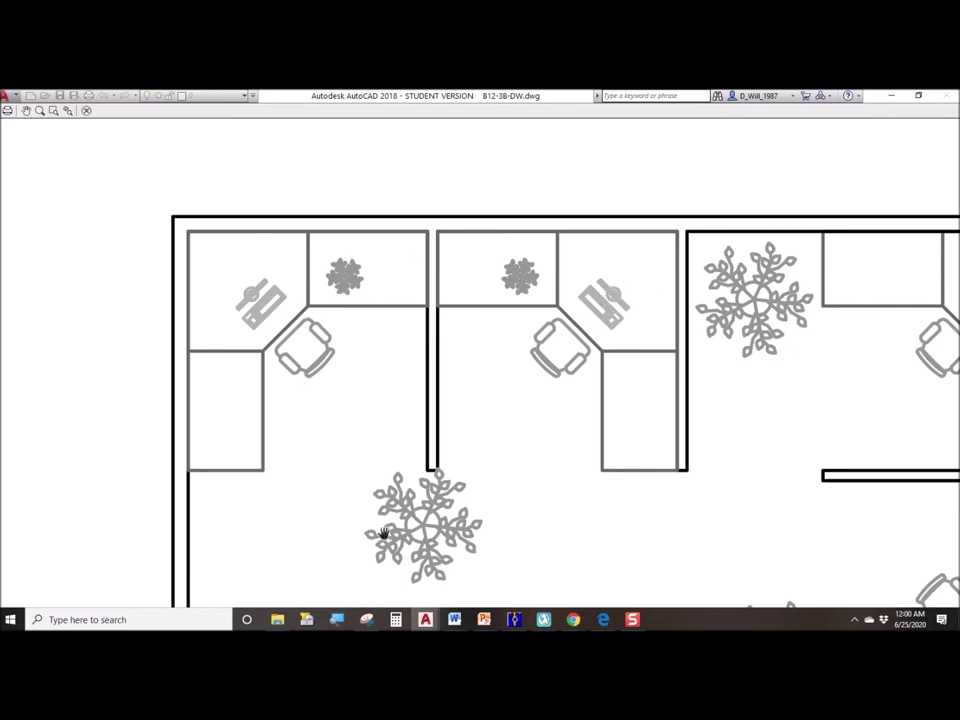
mouse_move(514, 516)
mouse_down()
mouse_move(431, 396)
mouse_move(363, 233)
mouse_up()
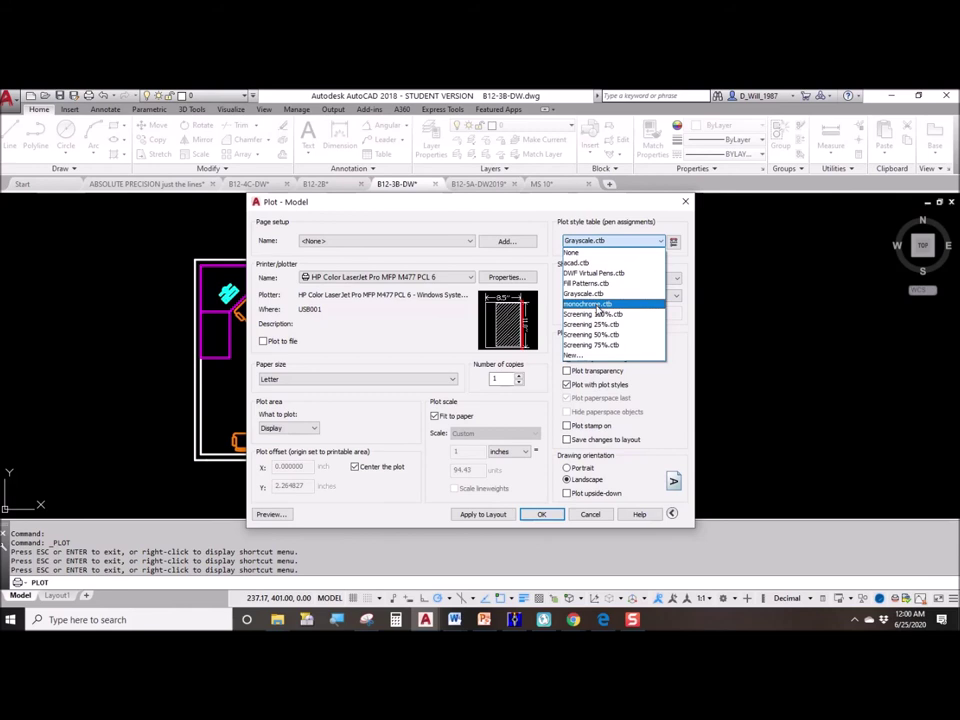
- Apply monochrome.ctb to all layouts, then change the plot style table to None
click(597, 306)
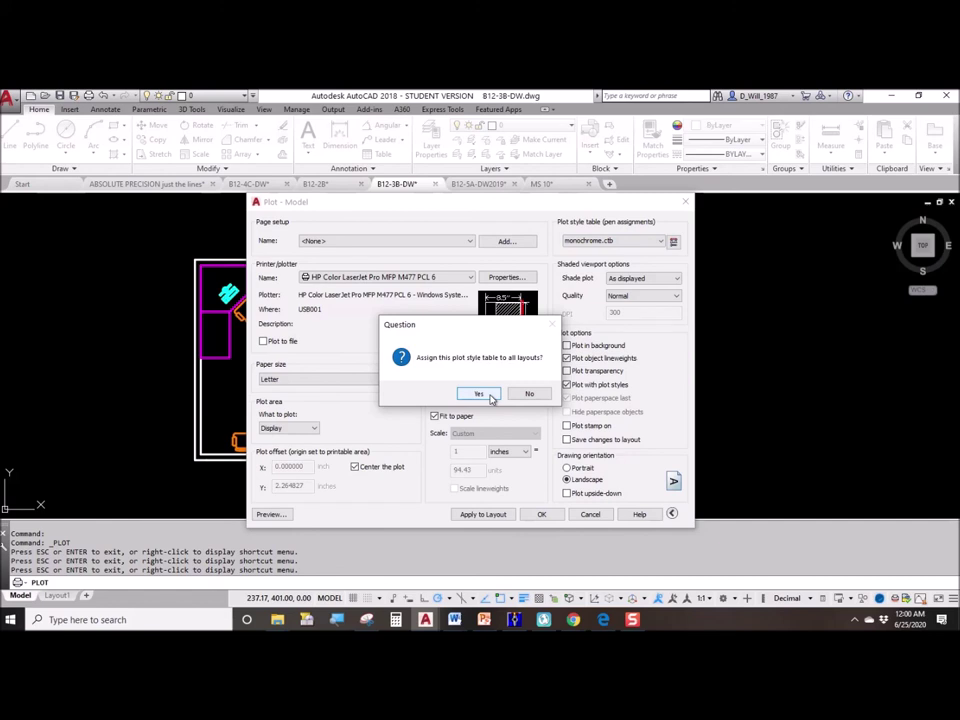
click(489, 396)
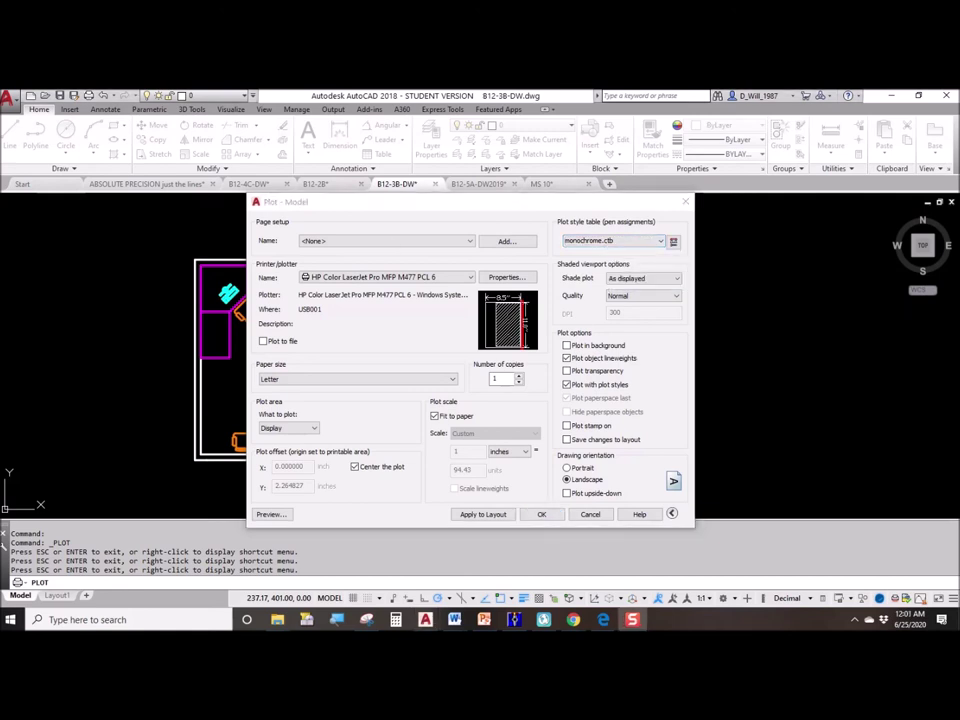
click(611, 242)
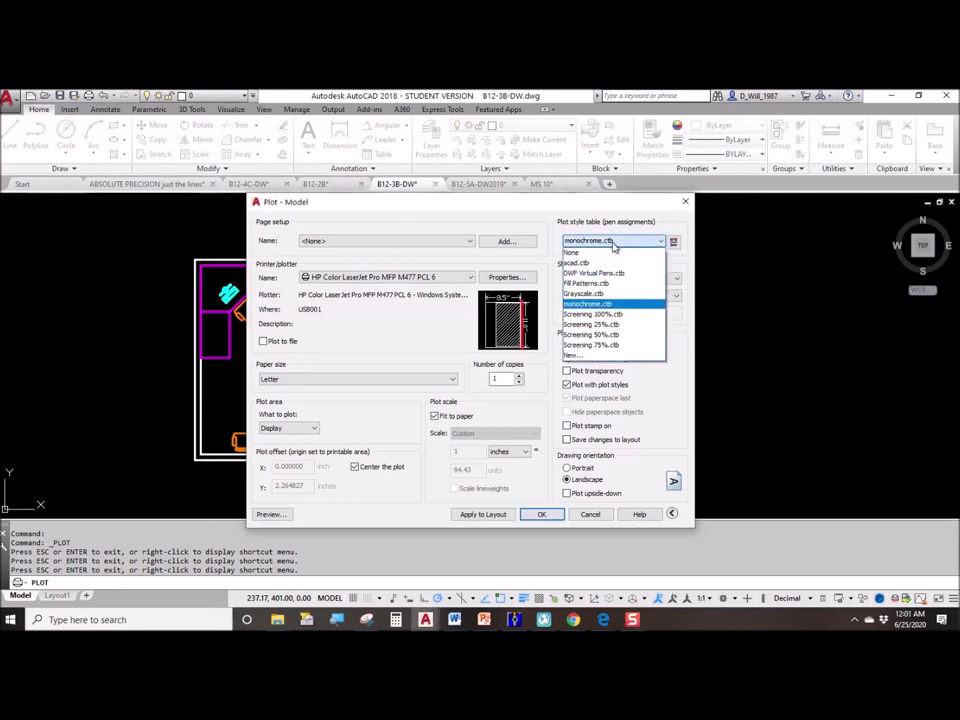
click(603, 254)
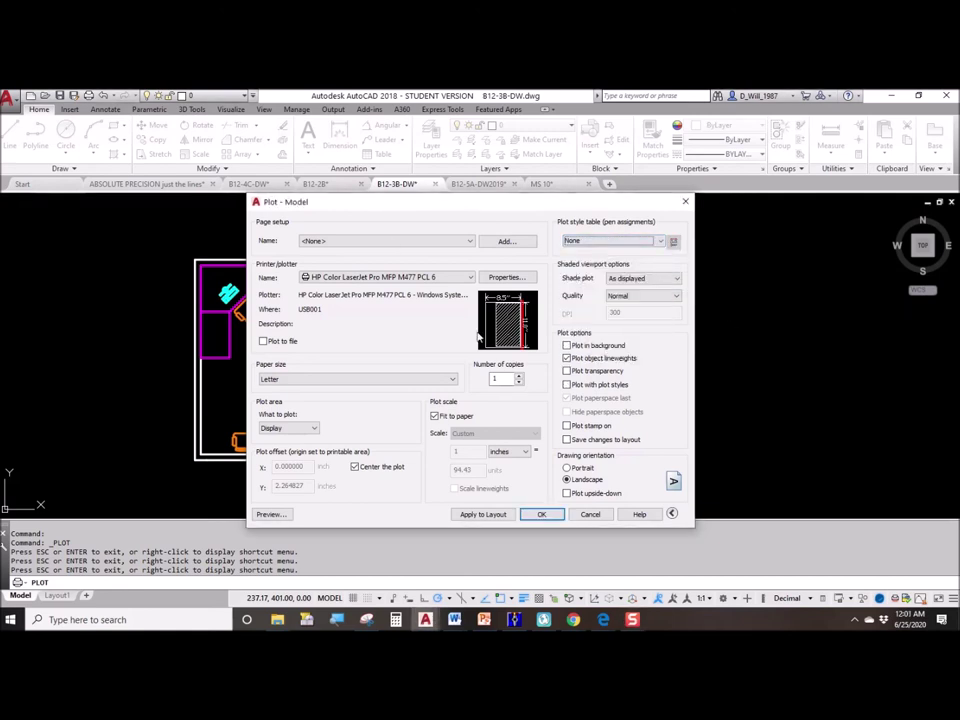
- Set What to plot to Extents instead of Display
click(298, 428)
click(295, 446)
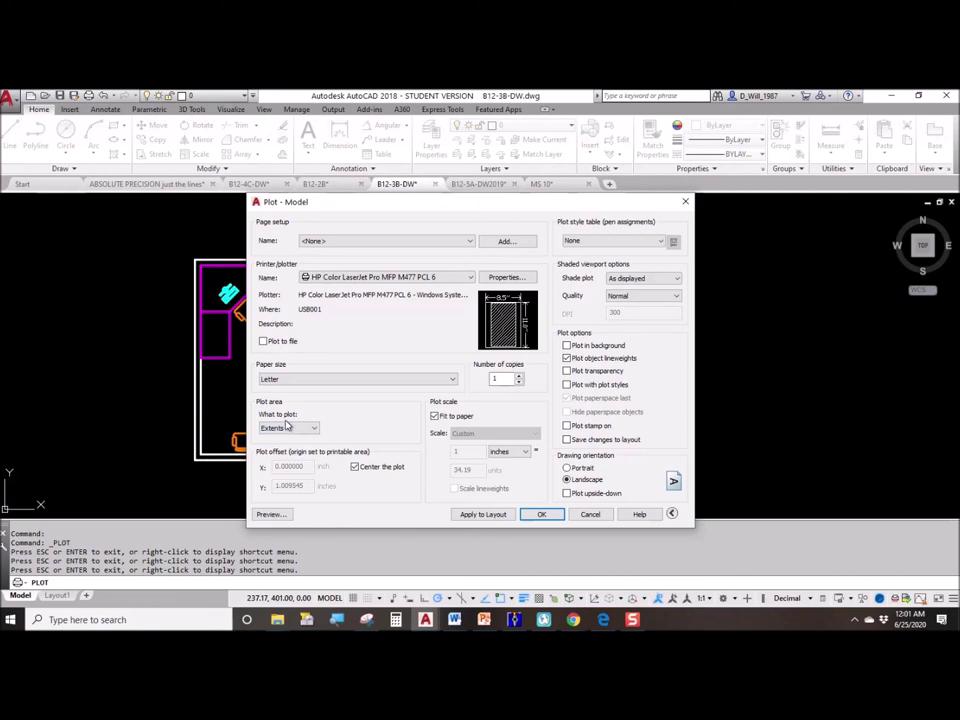
click(574, 240)
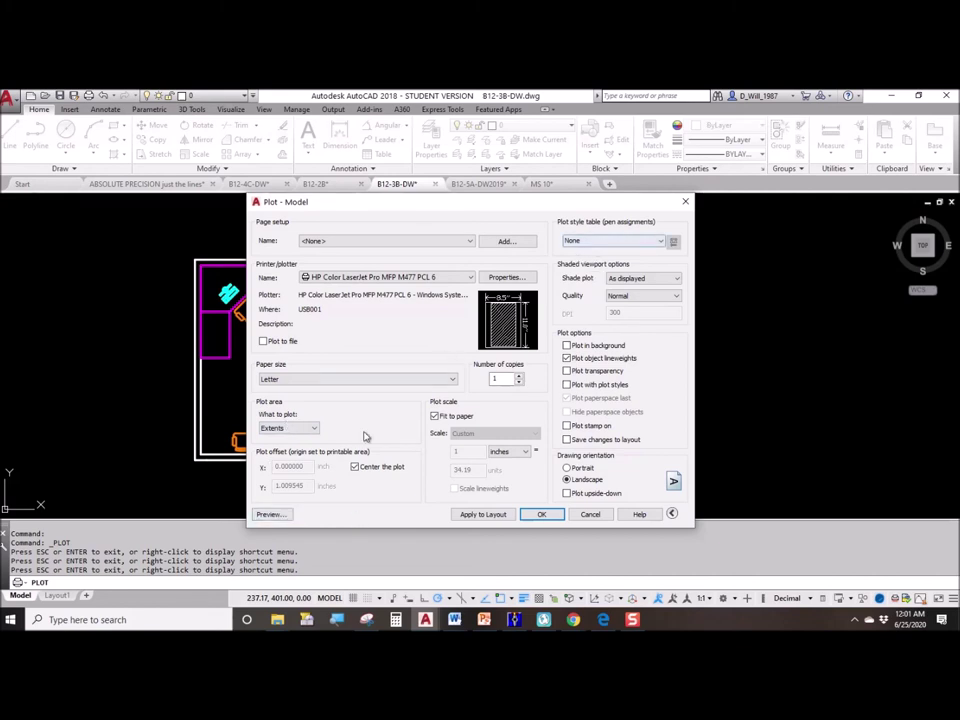
click(269, 515)
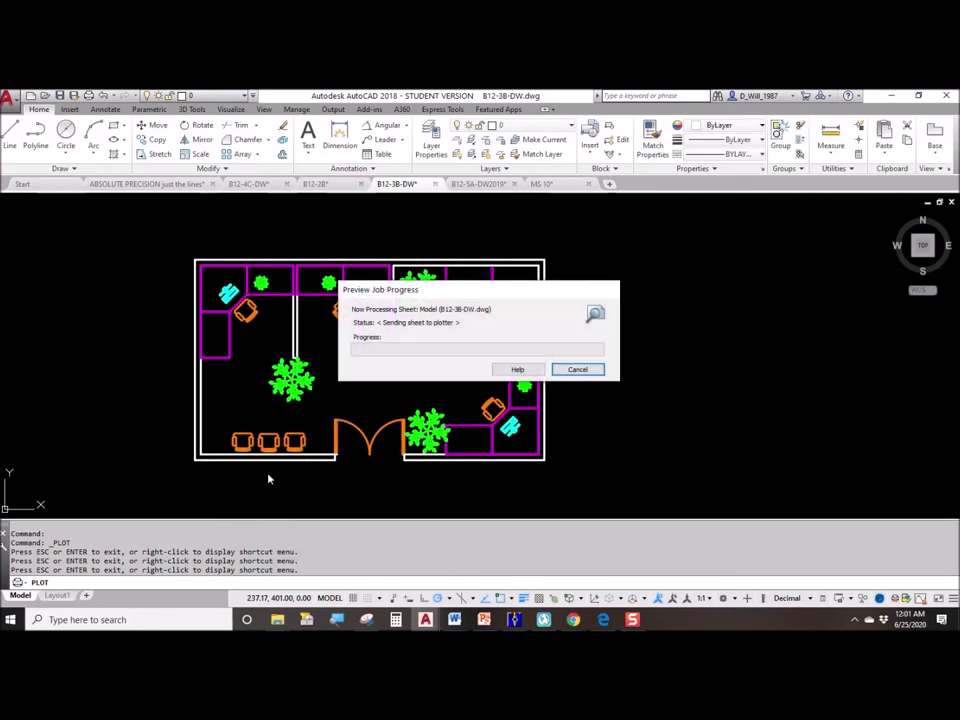
scroll(386, 326, up, 3)
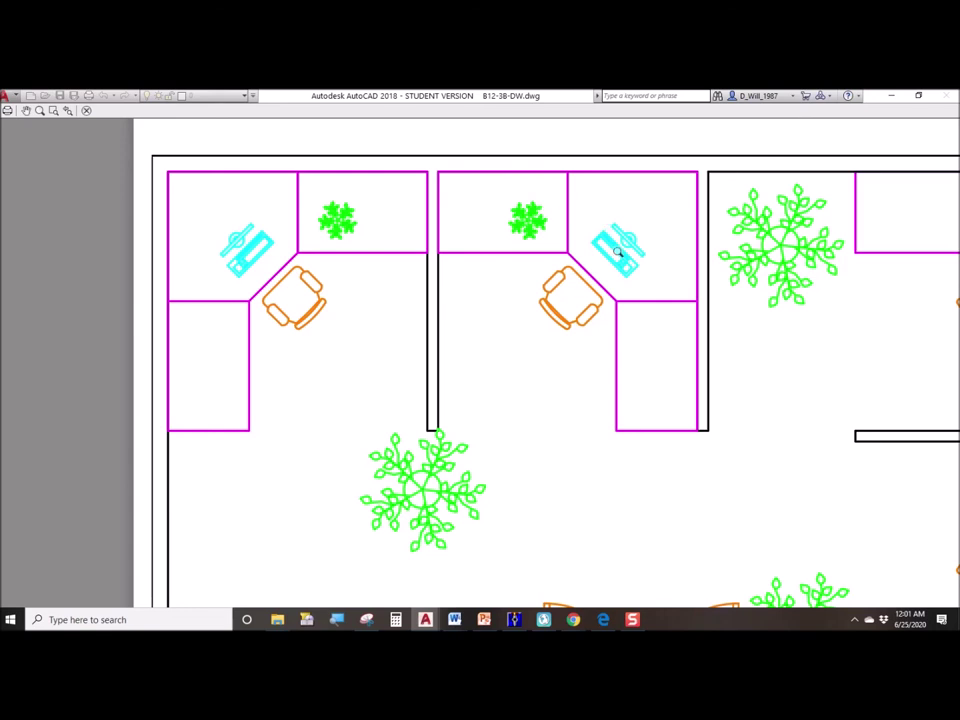
scroll(454, 268, down, 5)
scroll(680, 388, up, 3)
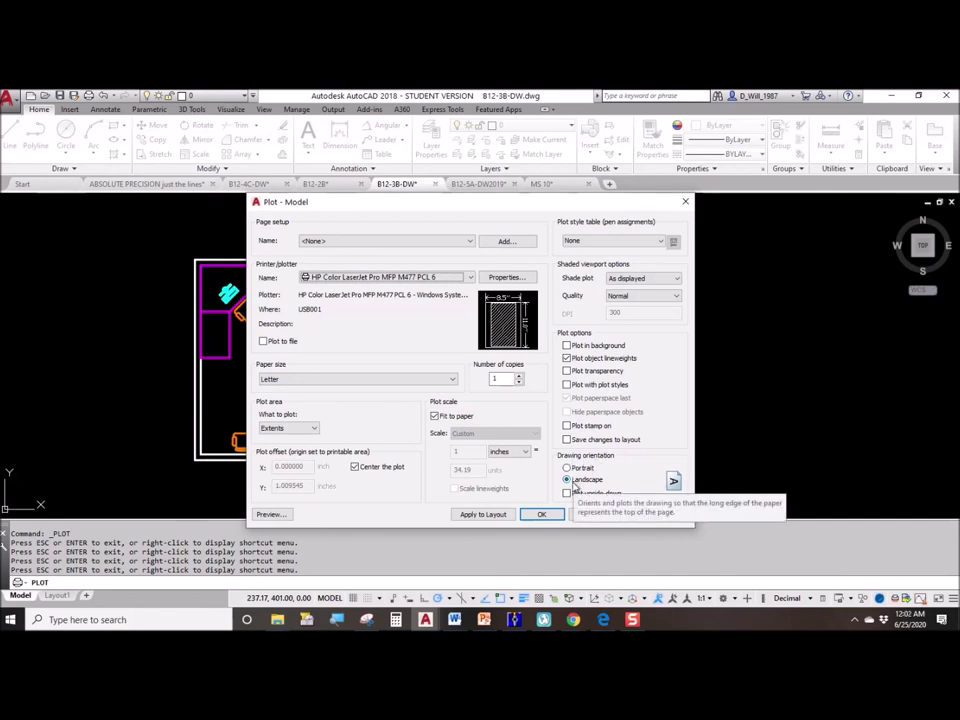
click(271, 514)
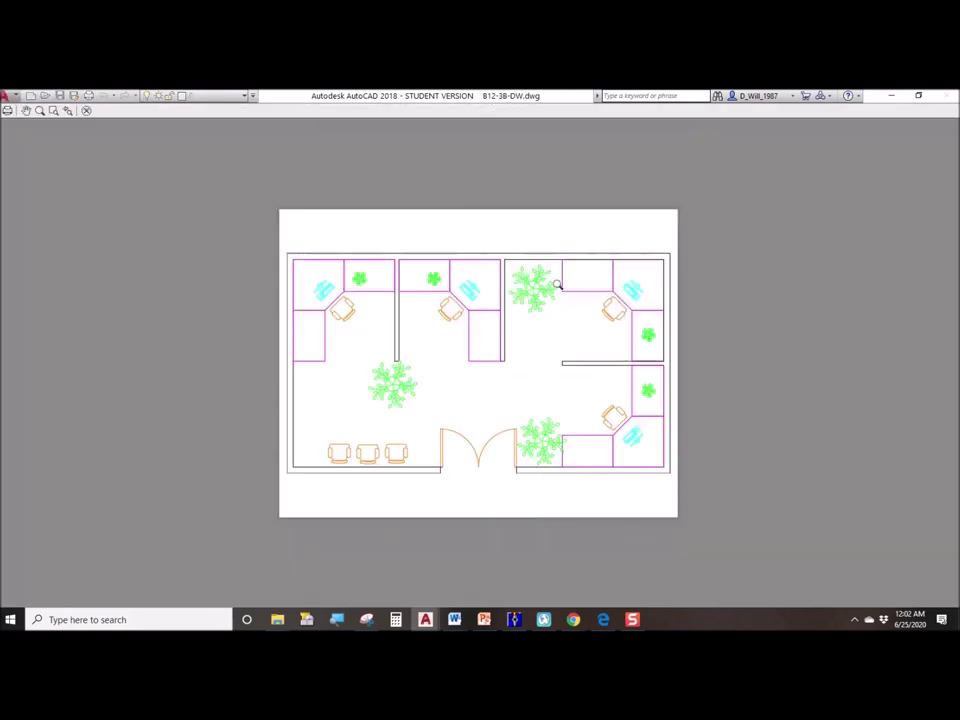
- Change the drawing orientation to Portrait and preview the plan on a portrait Letter page
right_click(446, 318)
click(468, 322)
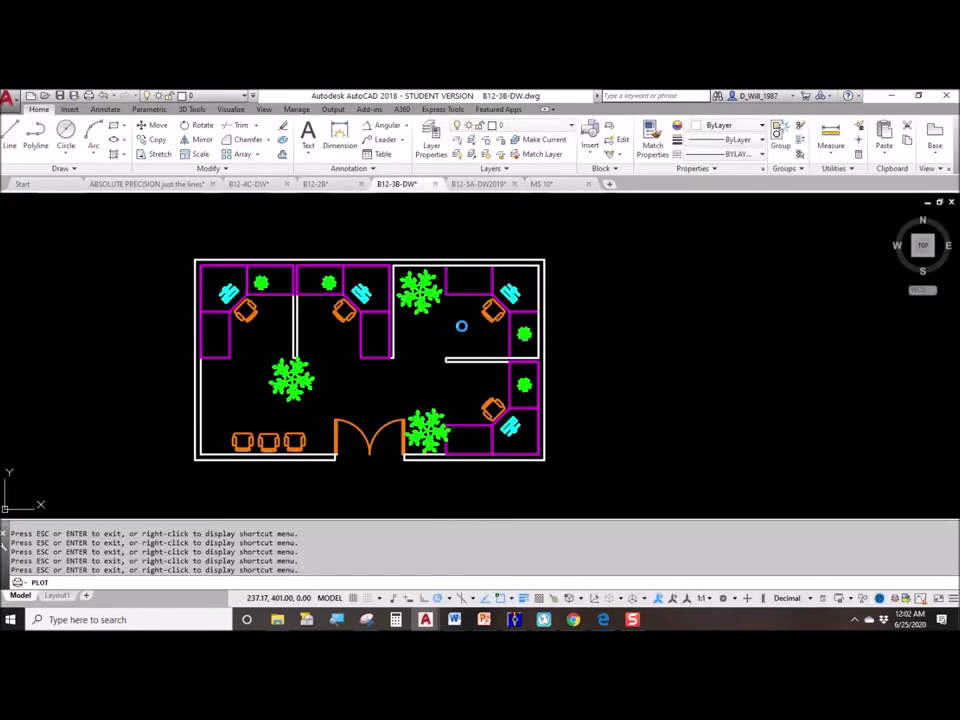
click(569, 468)
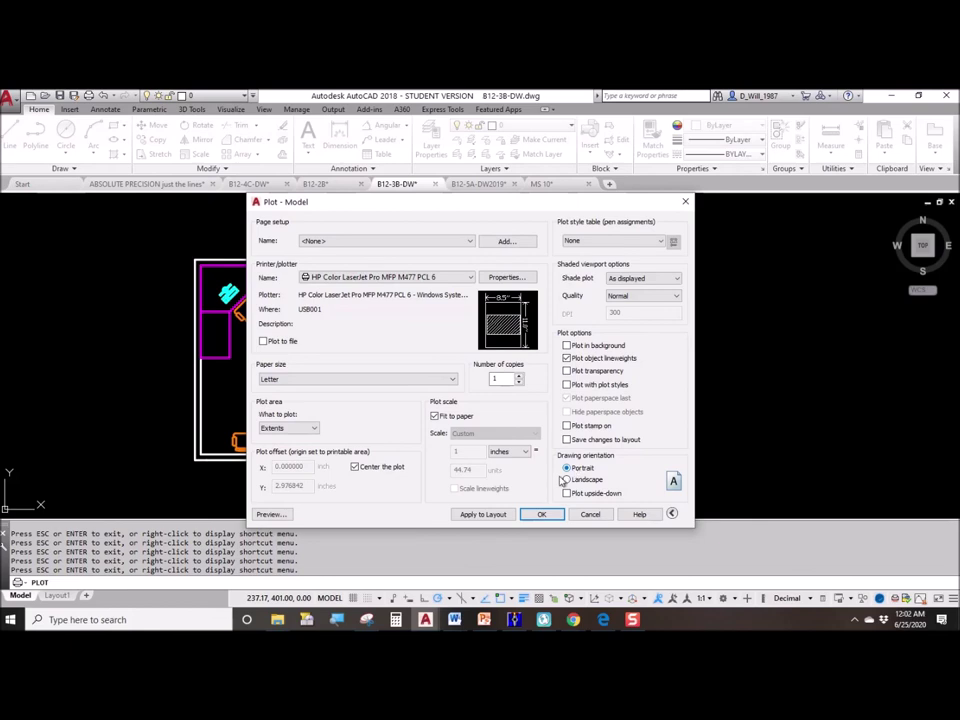
click(272, 514)
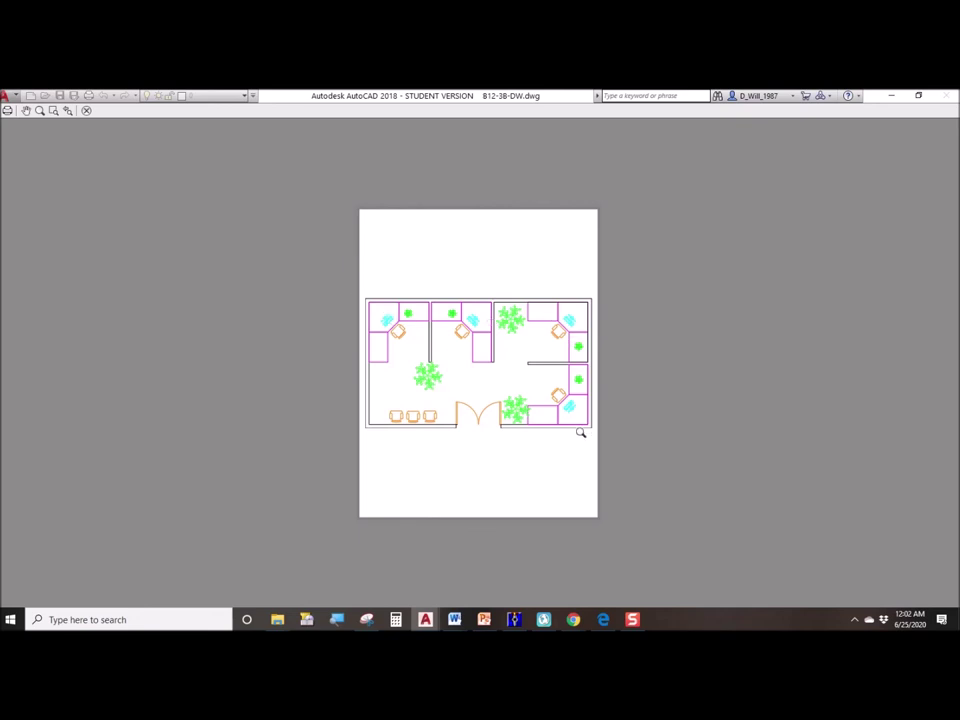
right_click(457, 269)
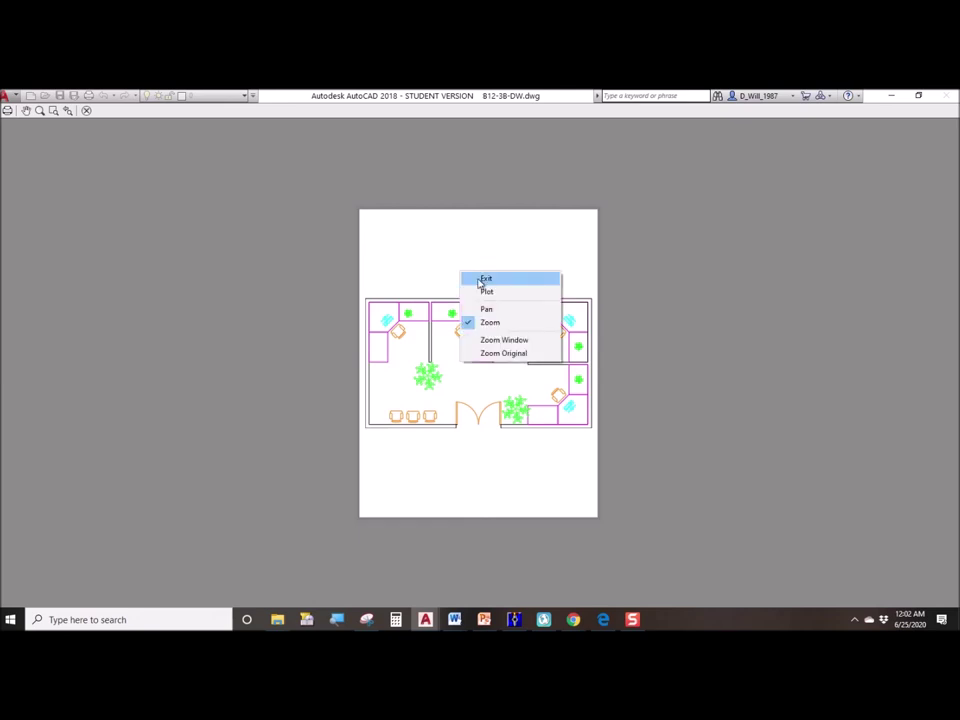